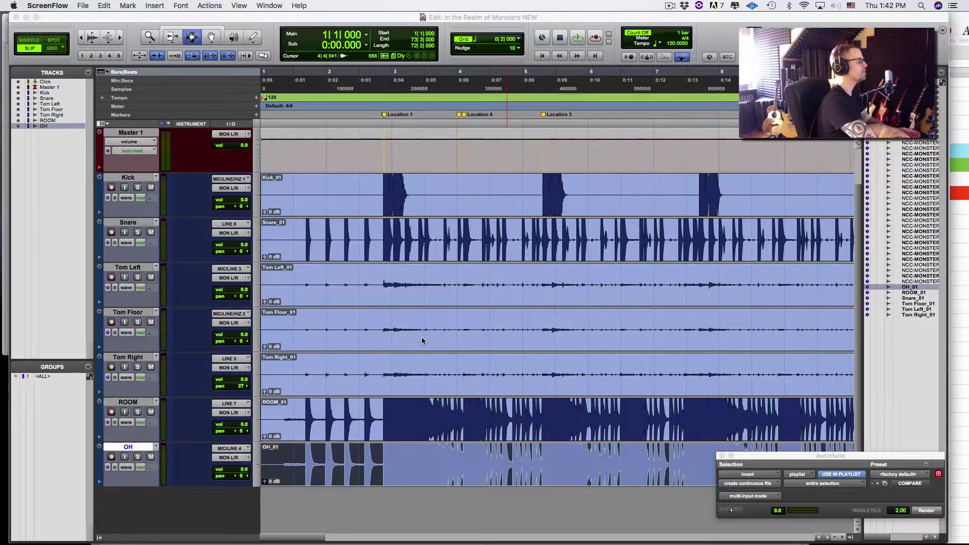
# - Select the Kick track and zoom out to show the full drum performance
pyautogui.click(307, 211)
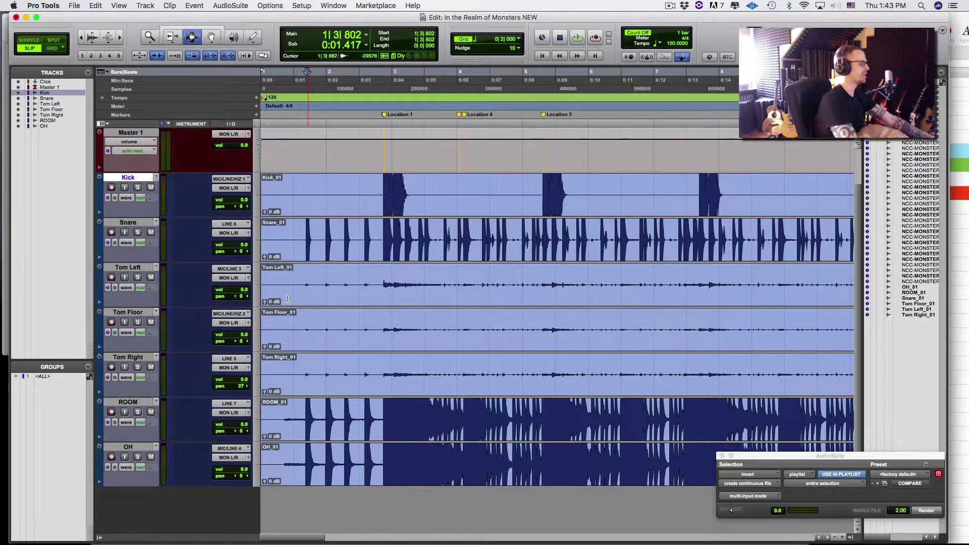
pyautogui.press('super+bracketleft')
pyautogui.press('super+bracketleft')
pyautogui.press('super+bracketleft')
# - Zoom back in and delete the Location 1, 4 and 3 markers from the ruler
pyautogui.press('super+bracketright')
pyautogui.press('super+bracketright')
pyautogui.press('super+bracketright')
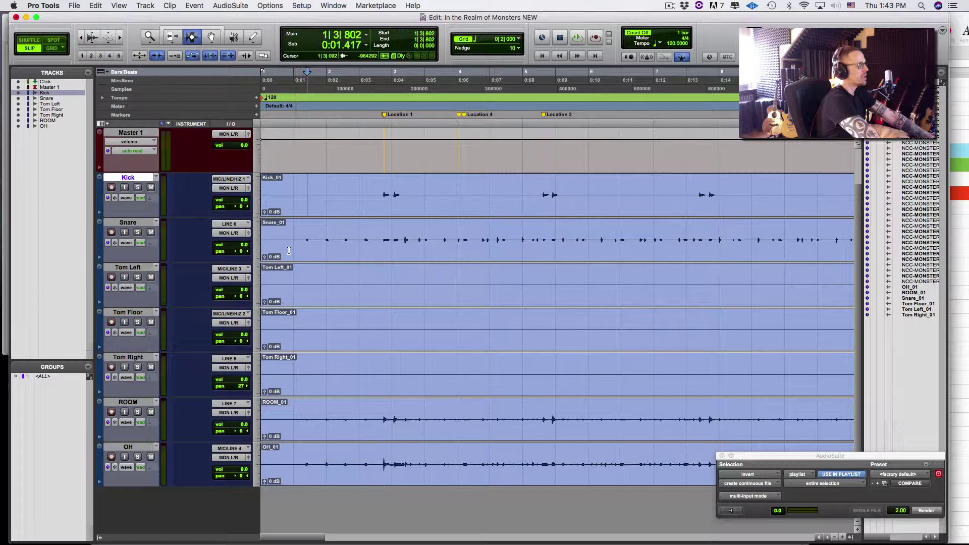
pyautogui.click(293, 249)
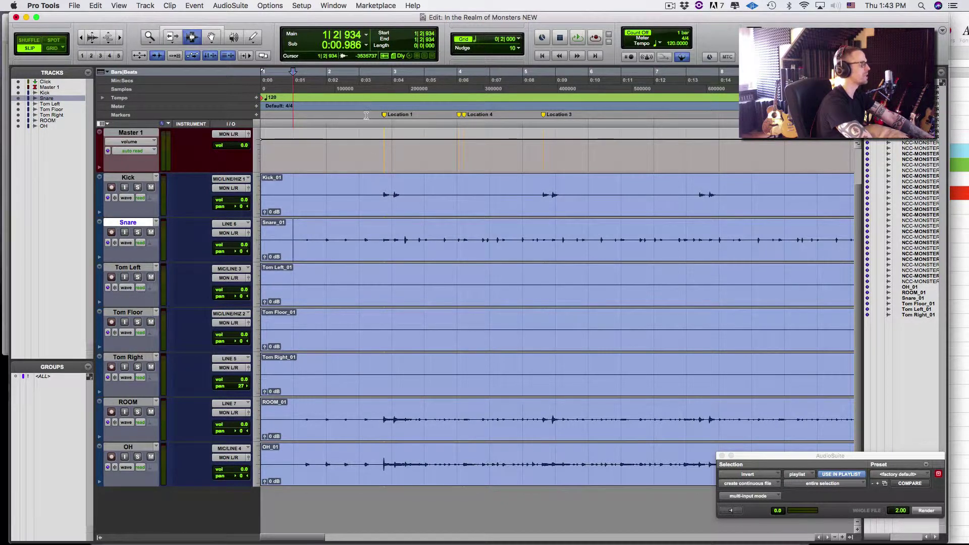
pyautogui.moveTo(366, 154); pyautogui.dragTo(618, 154)
pyautogui.press('BackSpace')
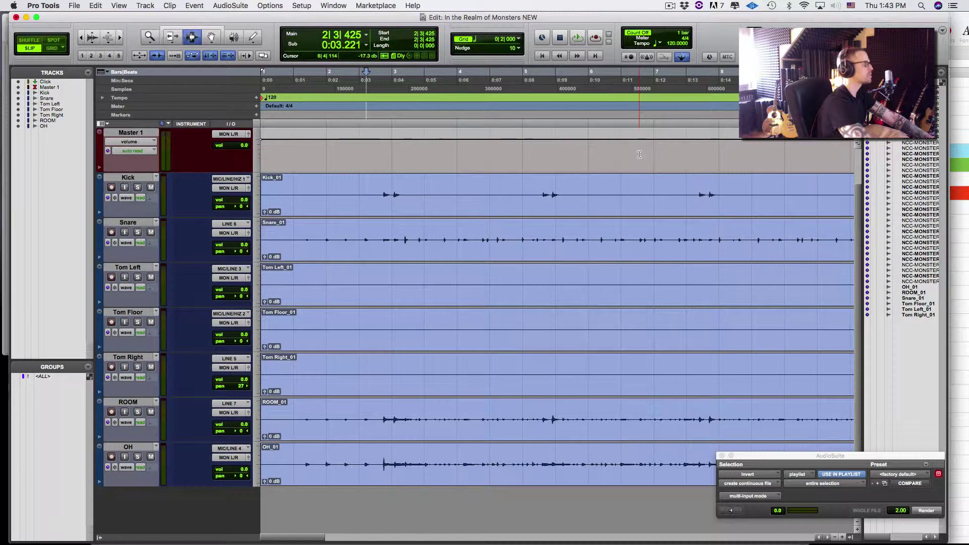
# - Audition the intro and snap the edit point to the first kick transient
pyautogui.click(281, 246)
pyautogui.press('space')
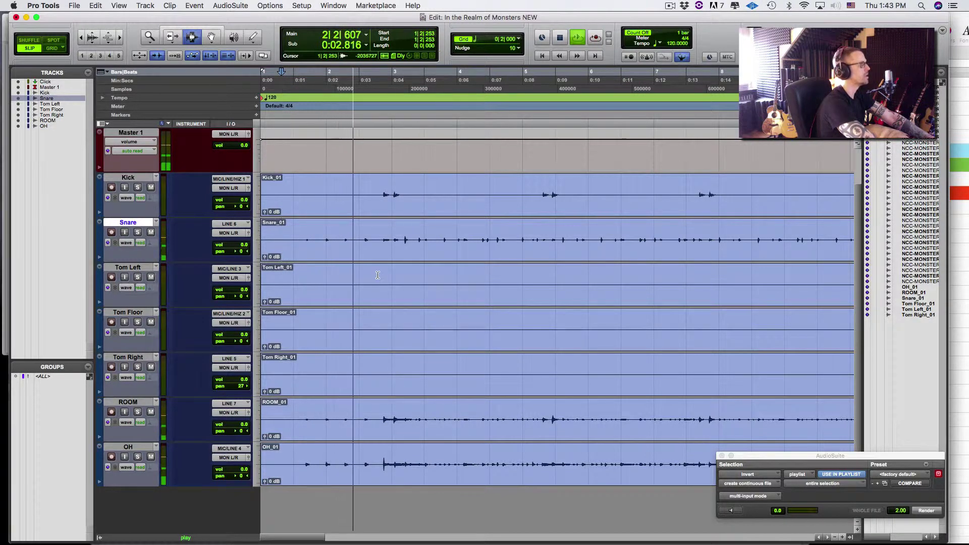
pyautogui.press('space')
pyautogui.click(384, 207)
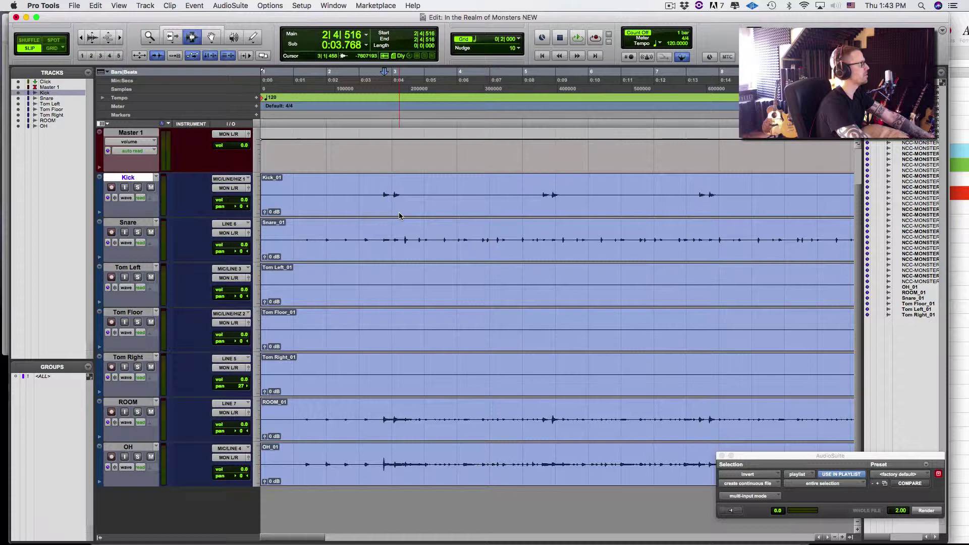
pyautogui.press('space')
pyautogui.press('space')
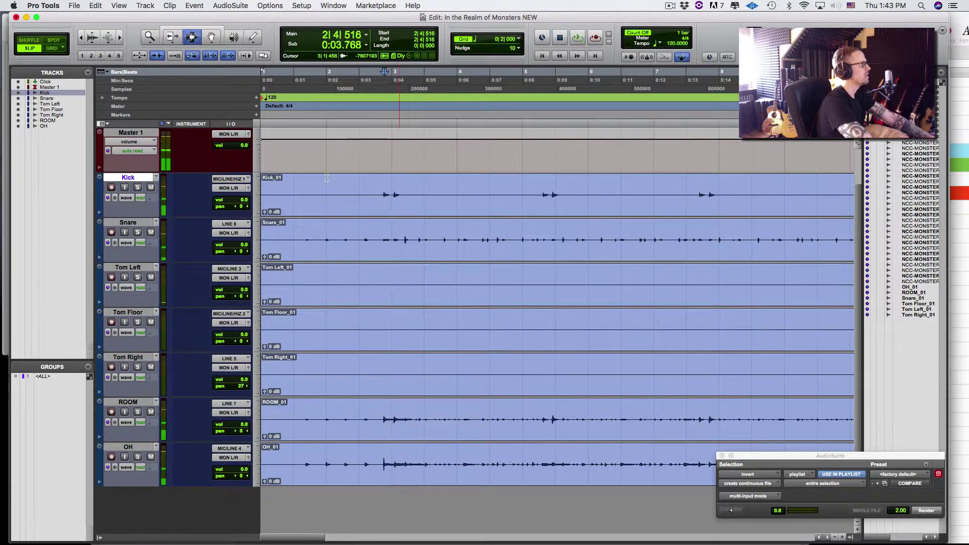
pyautogui.click(338, 204)
pyautogui.press('Tab')
# - Add bar|beat markers at 1|1|000 on the first kick and 2|1|000 on the bar-2 snare, giving 98.3387 BPM
pyautogui.press('super+i')
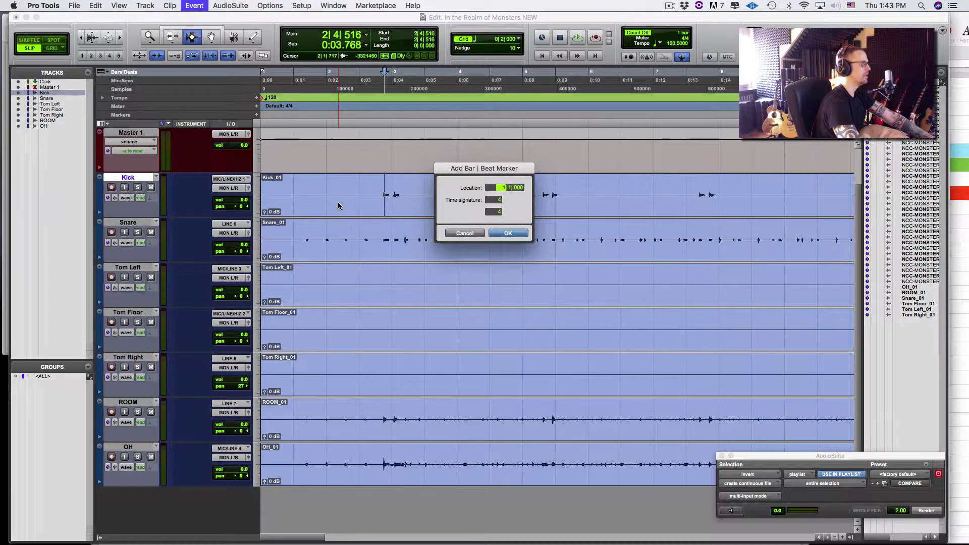
pyautogui.press('Return')
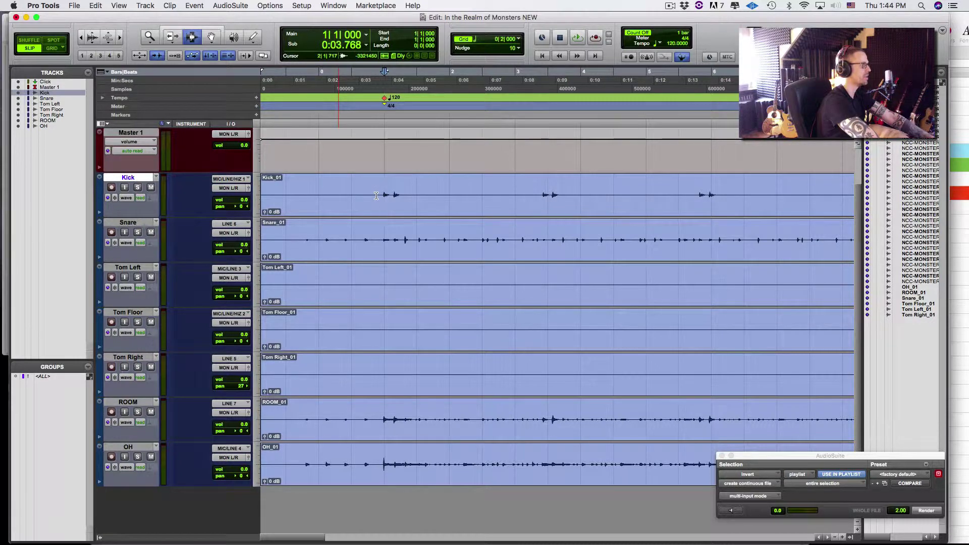
pyautogui.press('space')
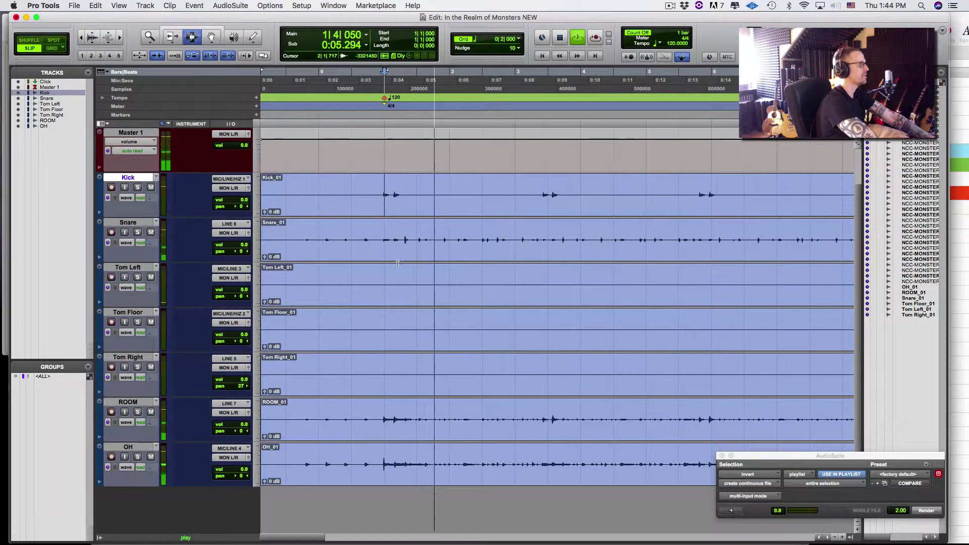
pyautogui.press('space')
pyautogui.click(452, 258)
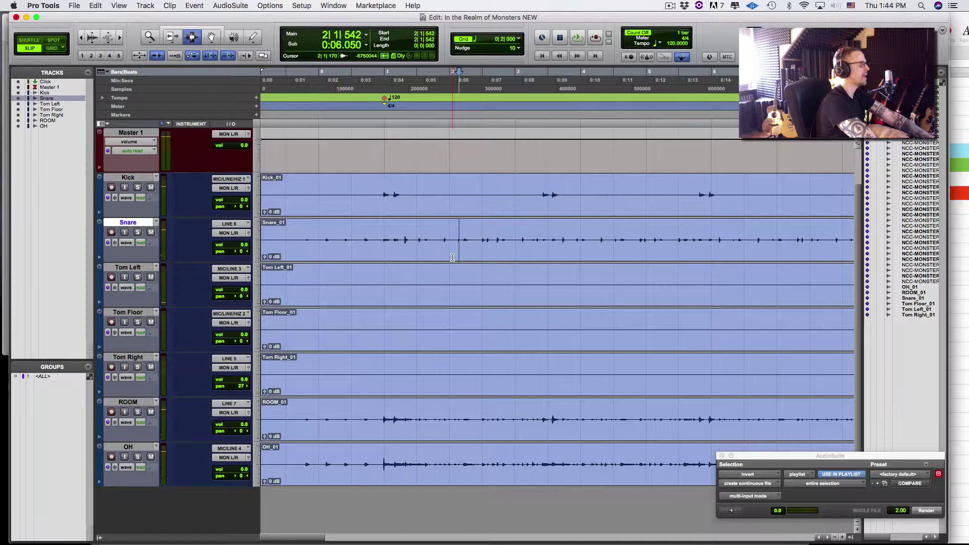
pyautogui.press('super+i')
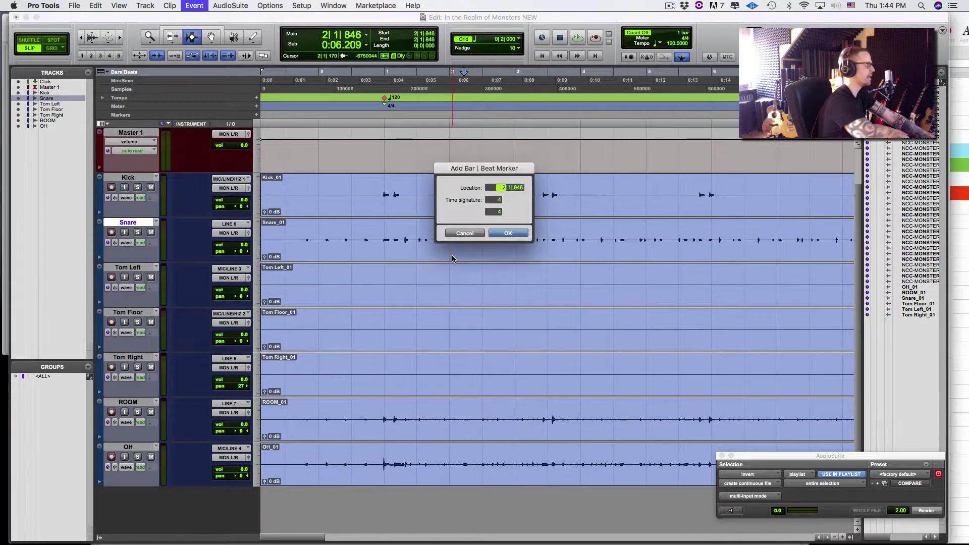
pyautogui.press('Return')
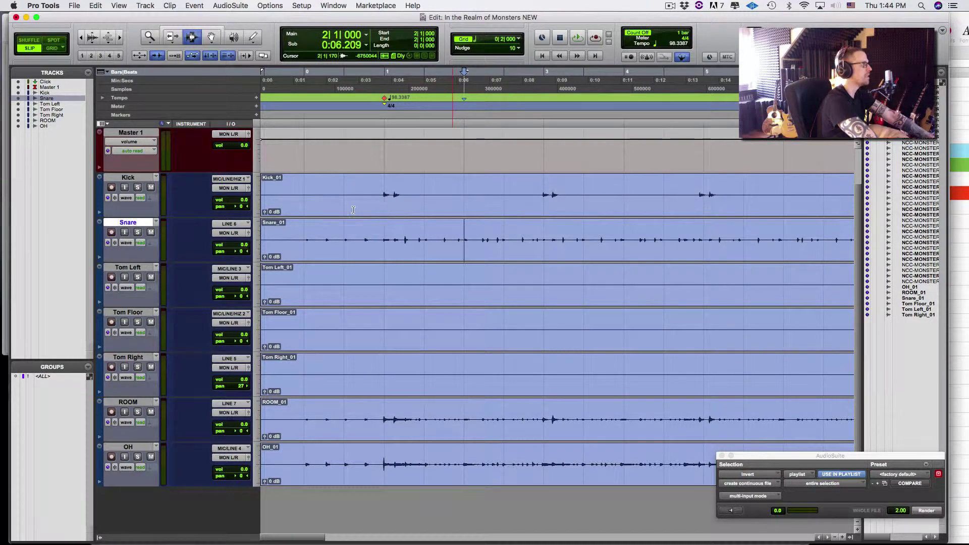
# - From bar 1, apply a 4/4 meter change with an eighth-note click
pyautogui.scroll(1, 264, 237)
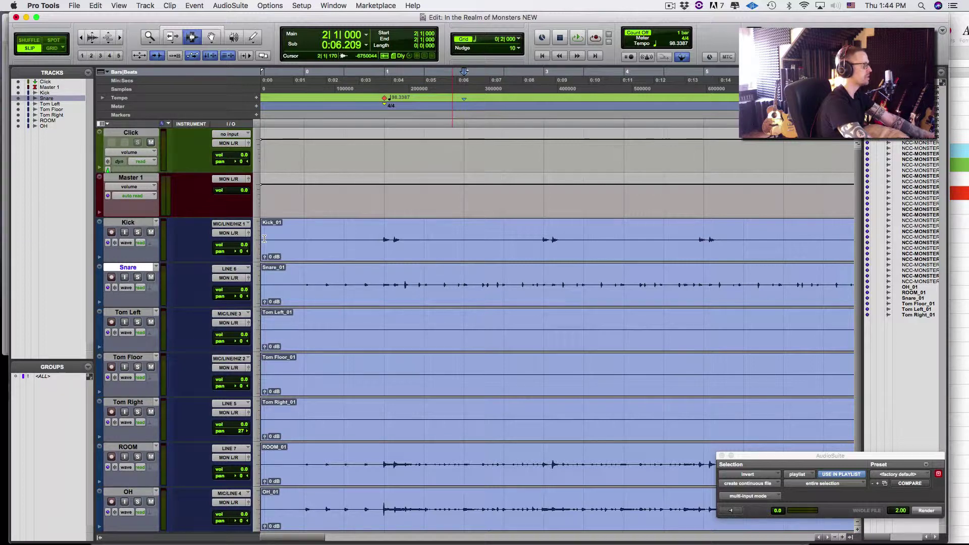
pyautogui.press('Return')
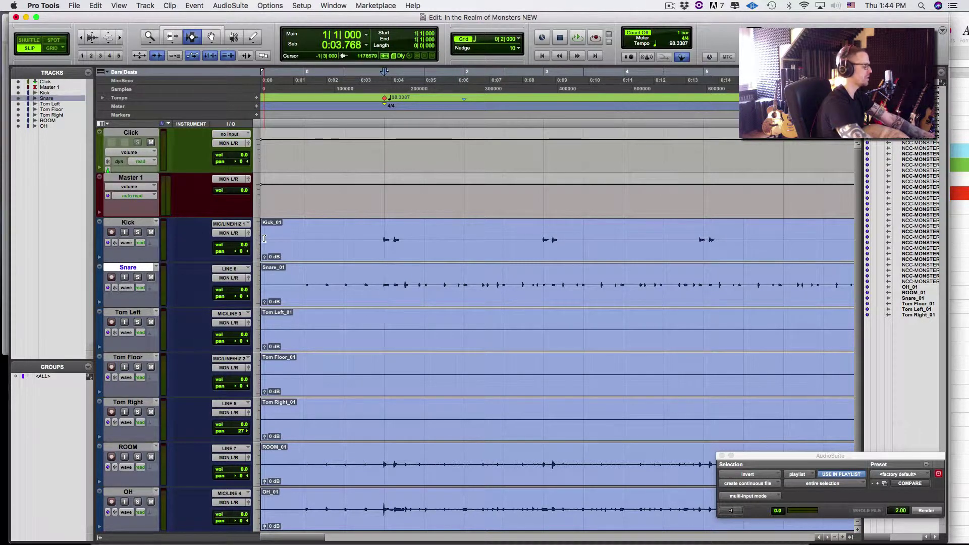
pyautogui.hotkey('alt', '2')
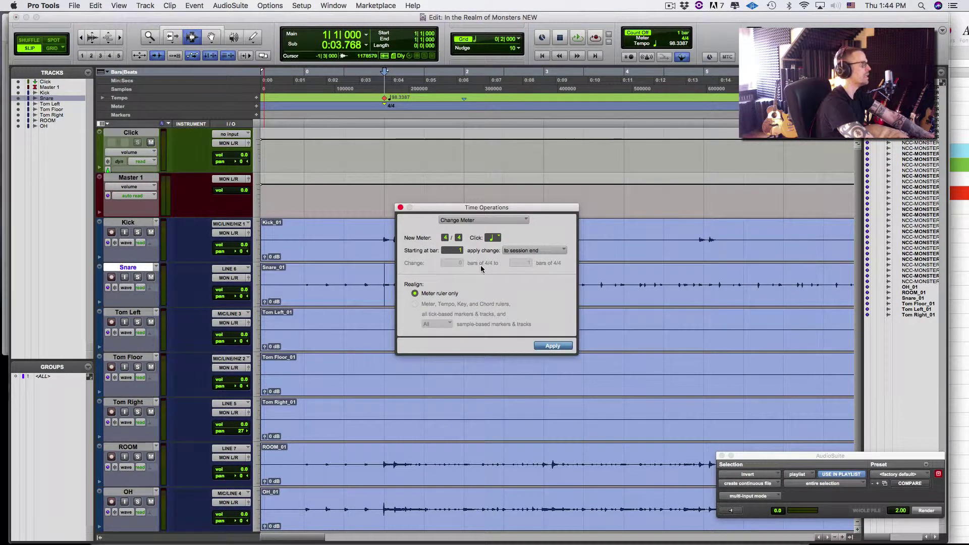
pyautogui.click(493, 237)
pyautogui.click(508, 251)
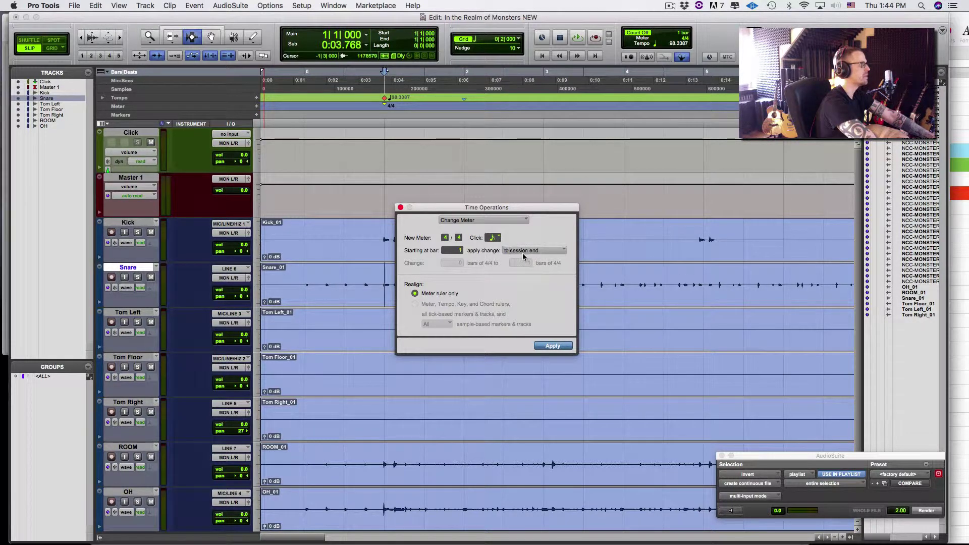
pyautogui.click(552, 347)
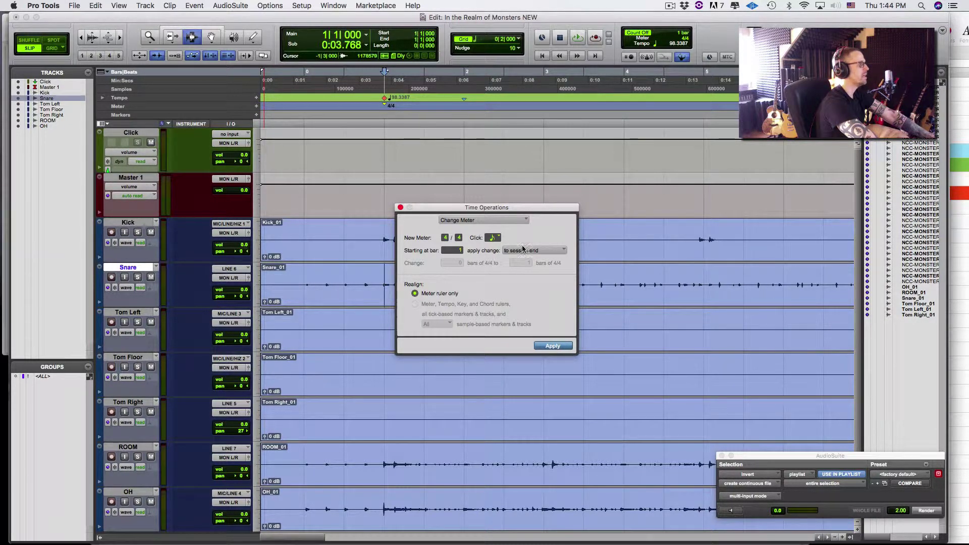
pyautogui.click(400, 208)
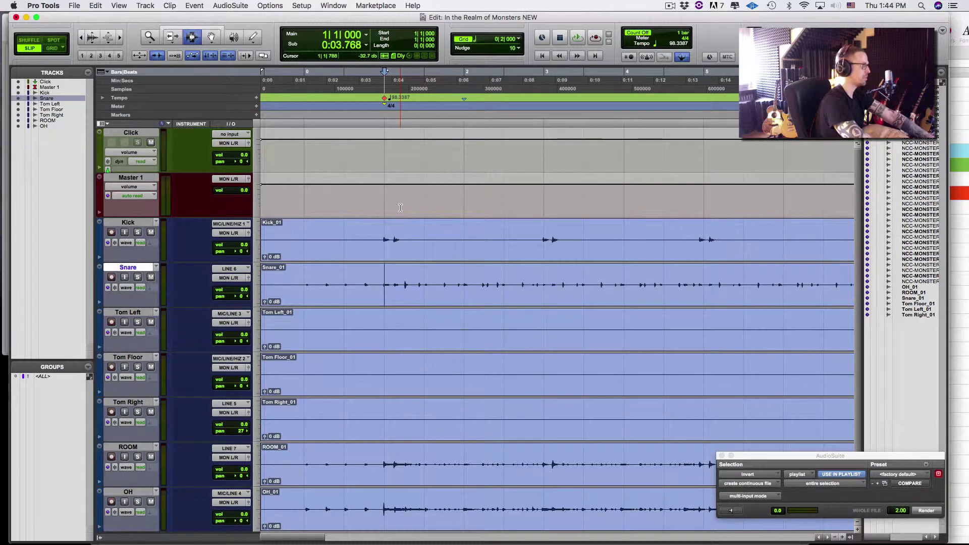
# - Check the new click, then add bar|beat markers at the bar 3 and bar 5 kick downbeats
pyautogui.press('space')
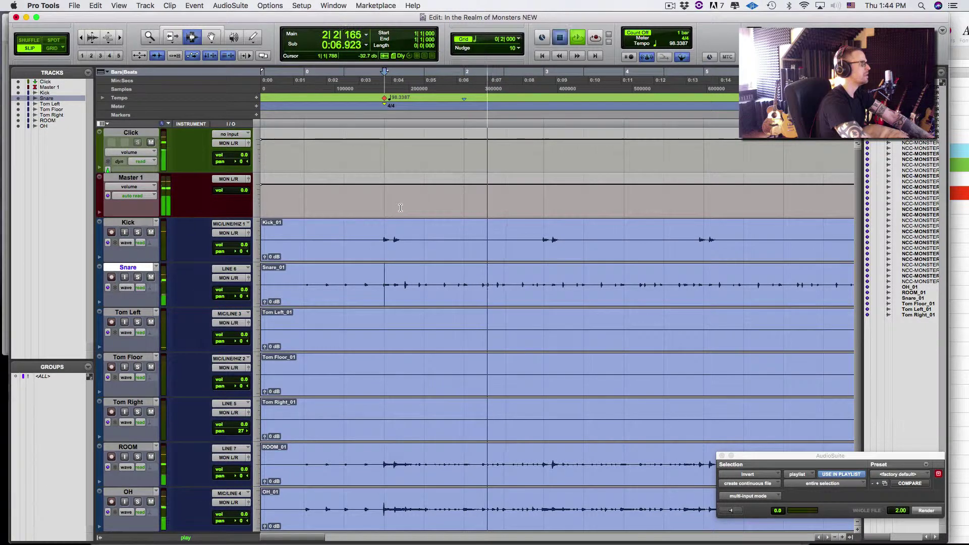
pyautogui.press('space')
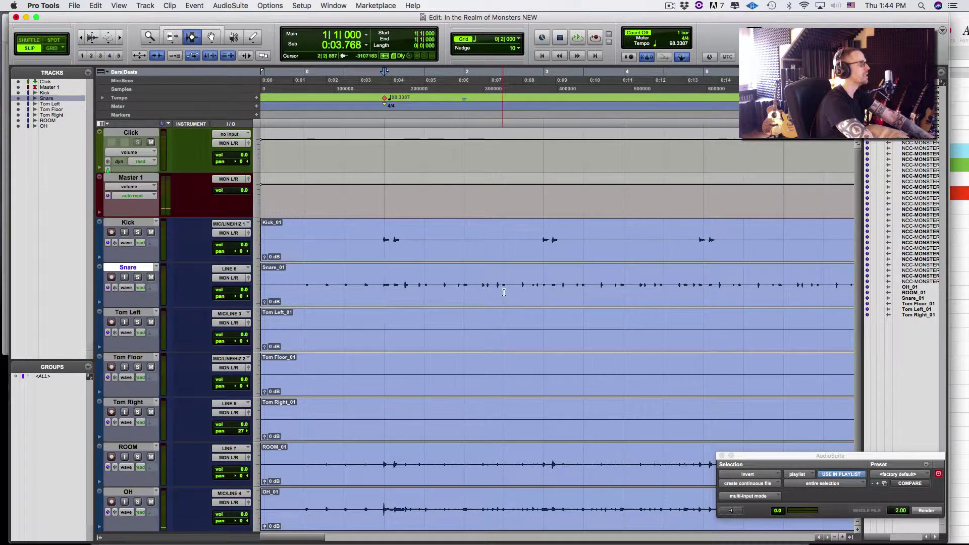
pyautogui.click(523, 257)
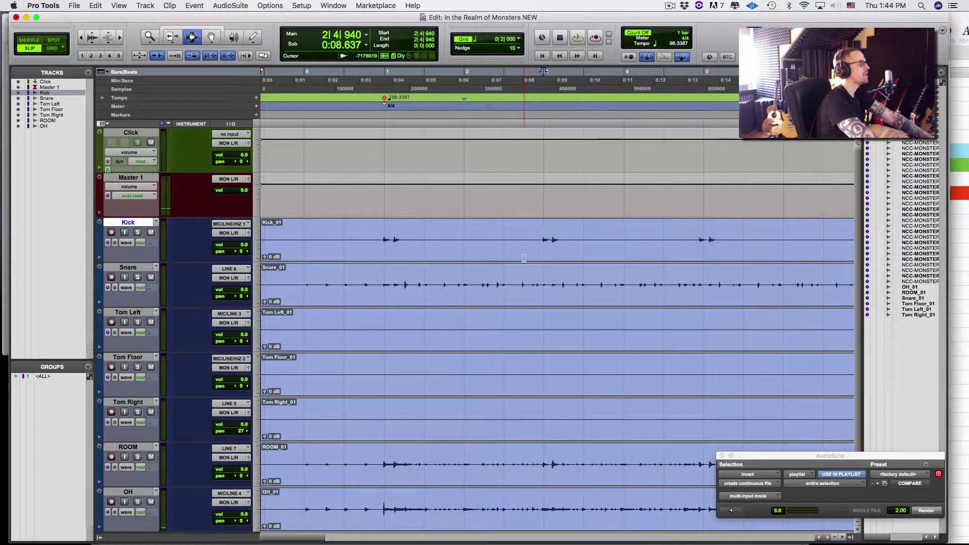
pyautogui.press('super+i')
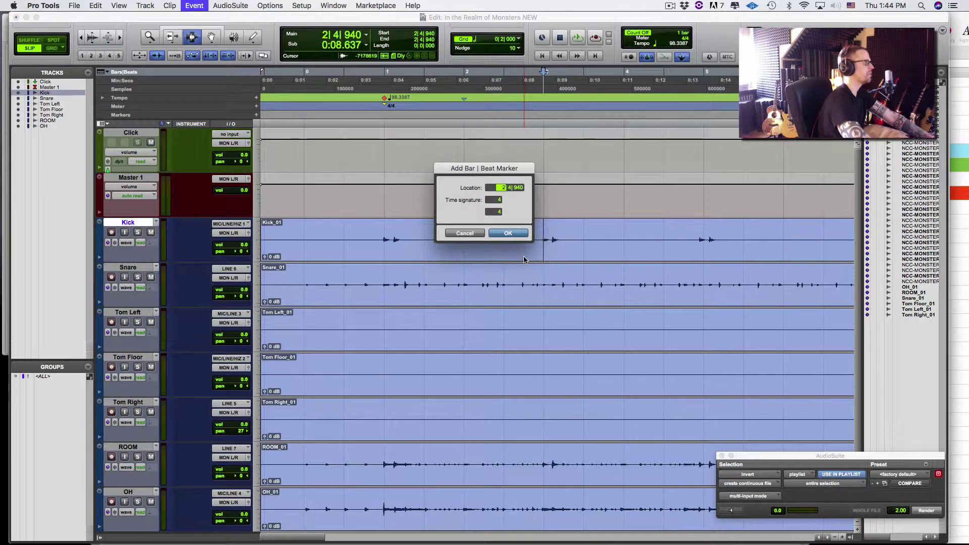
pyautogui.write('3')
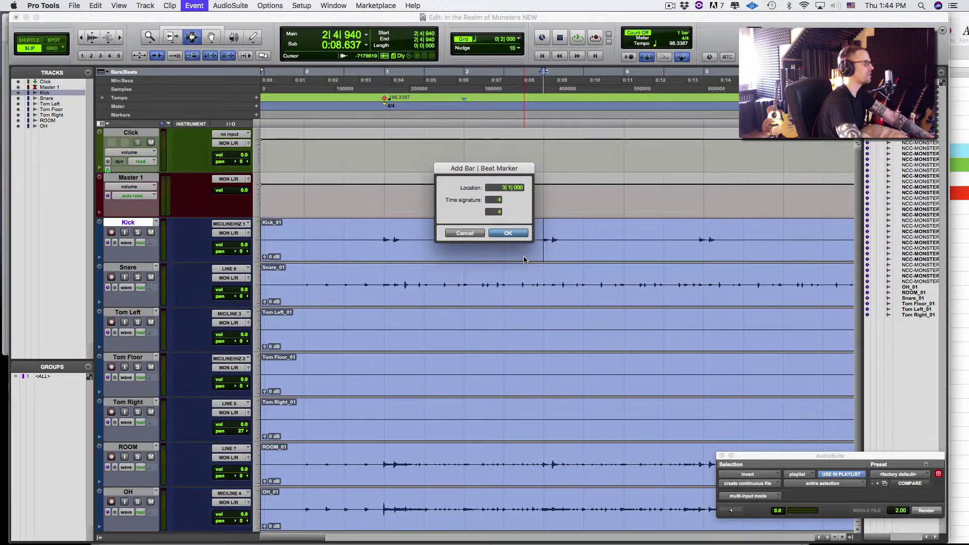
pyautogui.press('Return')
pyautogui.press('space')
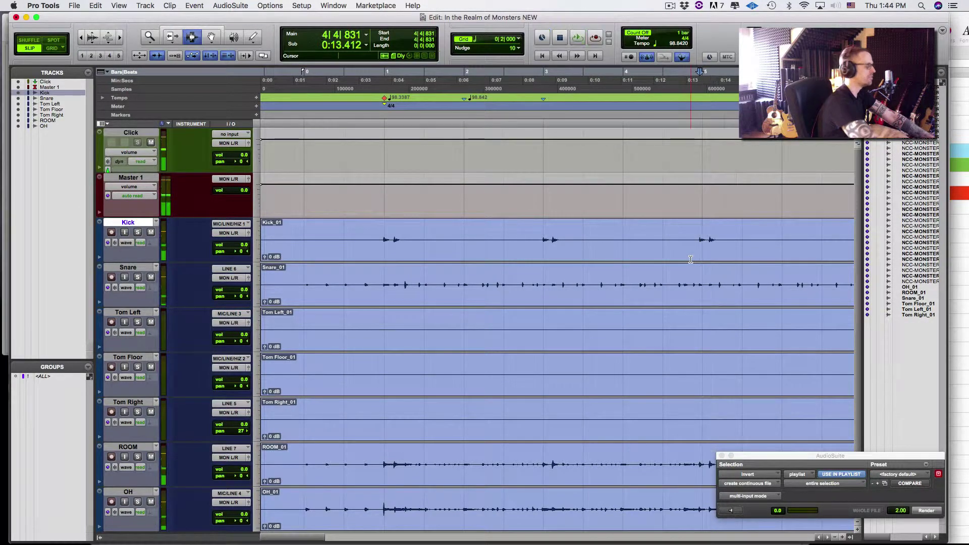
pyautogui.press('super+i')
pyautogui.write('5| 1| 000')
pyautogui.press('Return')
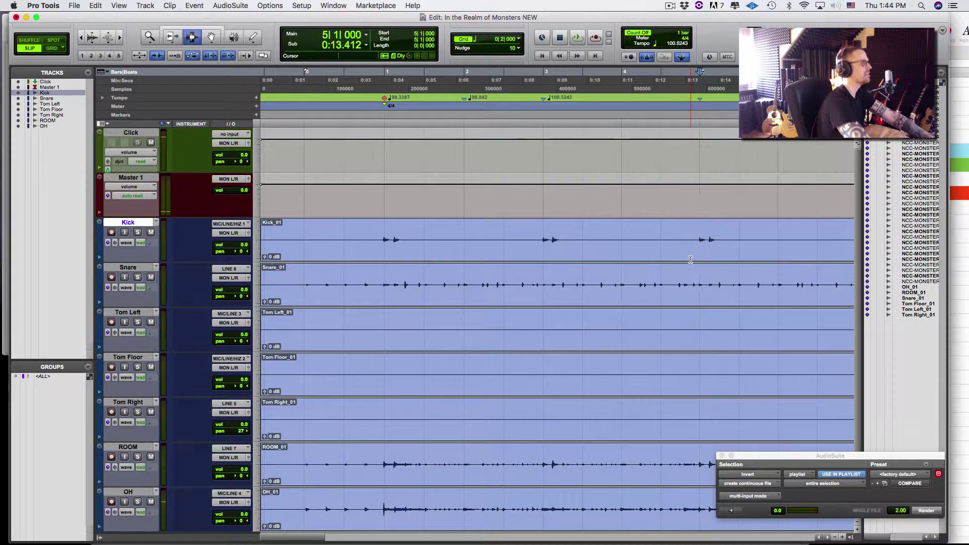
# - Lock the kick downbeats at bars 9 and 12 with bar|beat markers
pyautogui.press('space')
pyautogui.press('super+bracketleft')
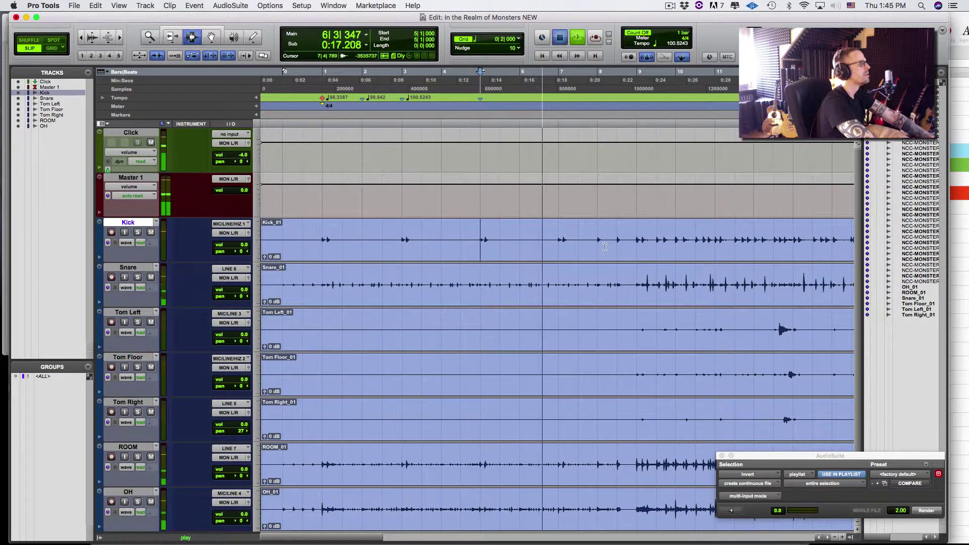
pyautogui.click(625, 242)
pyautogui.press('super+i')
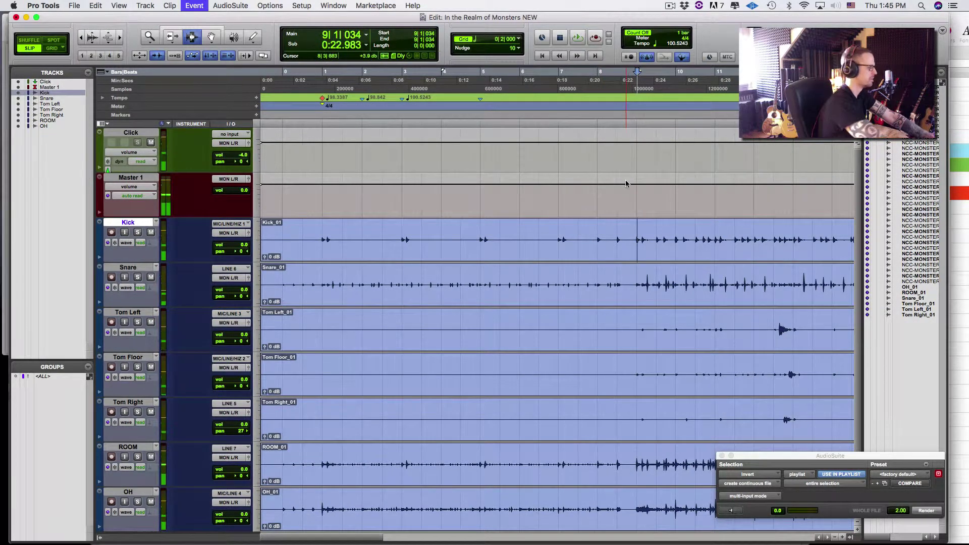
pyautogui.press('Return')
pyautogui.press('space')
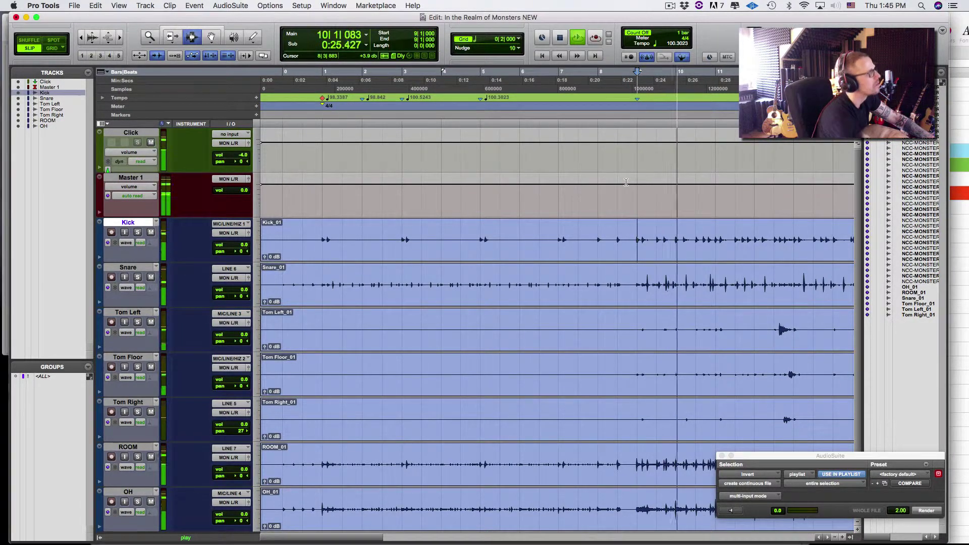
pyautogui.press('space')
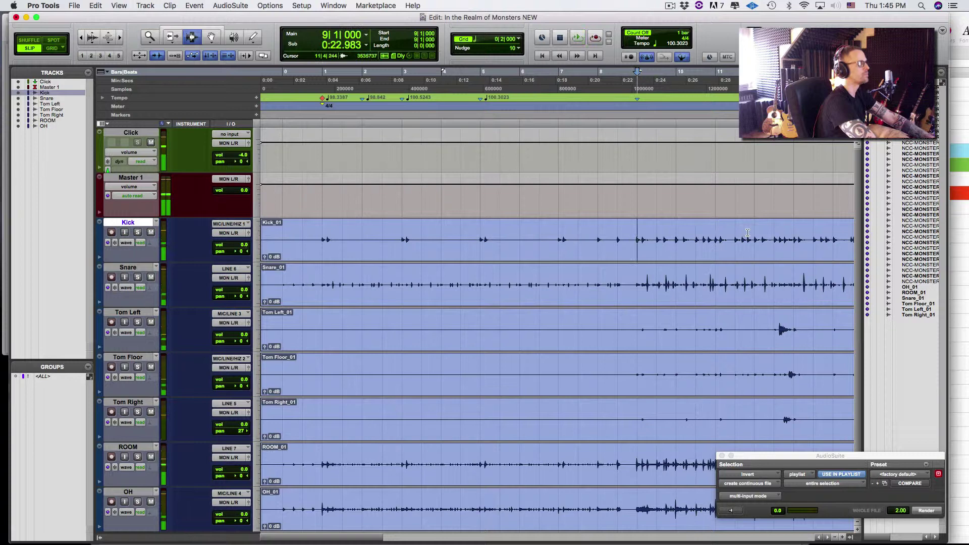
pyautogui.click(754, 233)
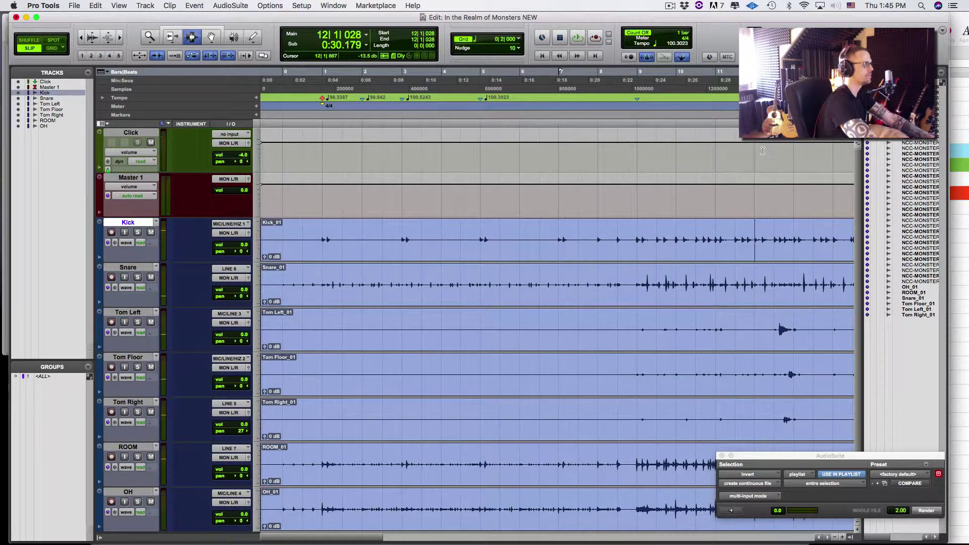
pyautogui.press('space')
pyautogui.press('space')
pyautogui.press('space')
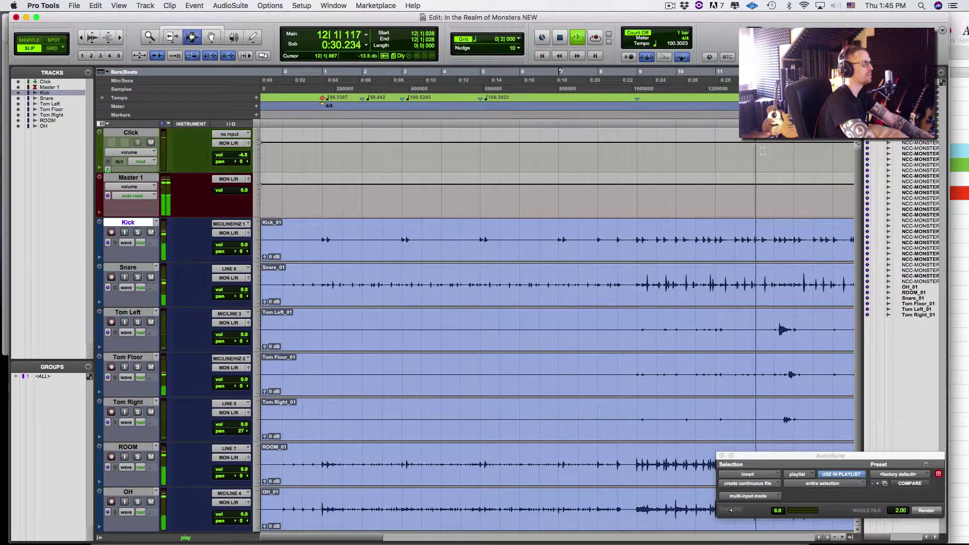
pyautogui.press('space')
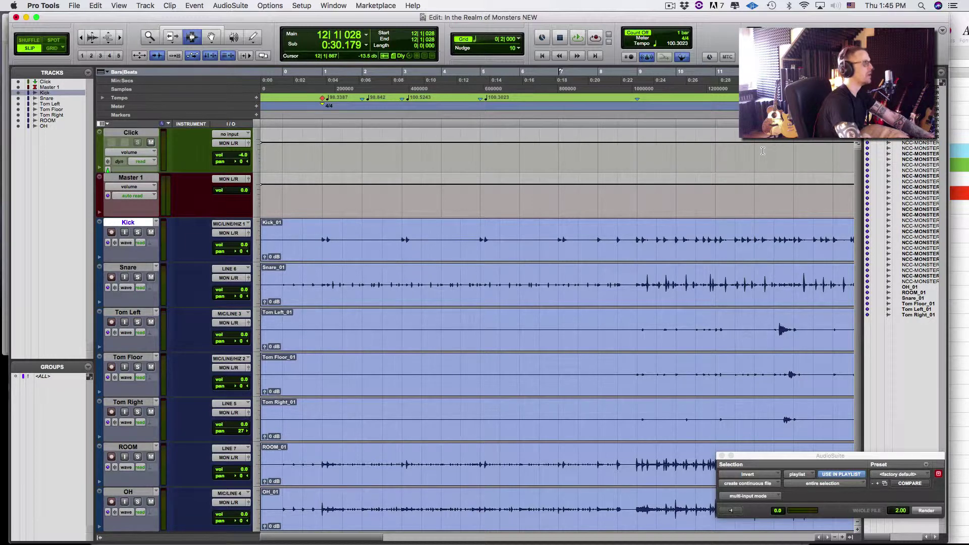
pyautogui.press('super+i')
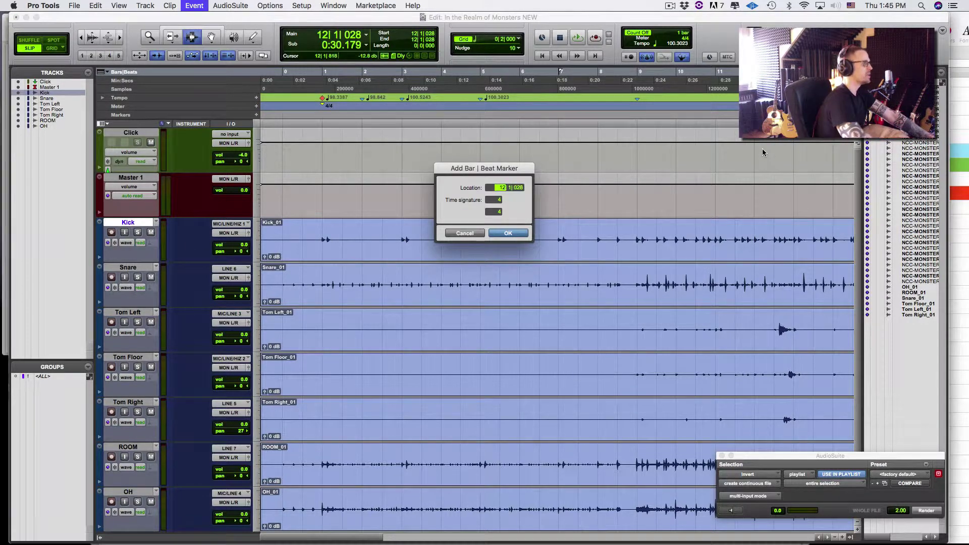
pyautogui.write('12.')
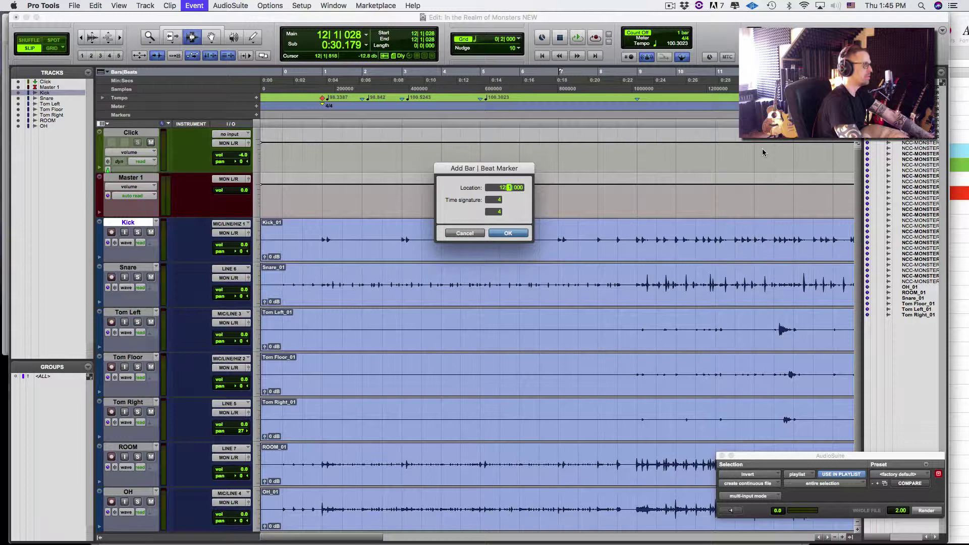
pyautogui.press('Return')
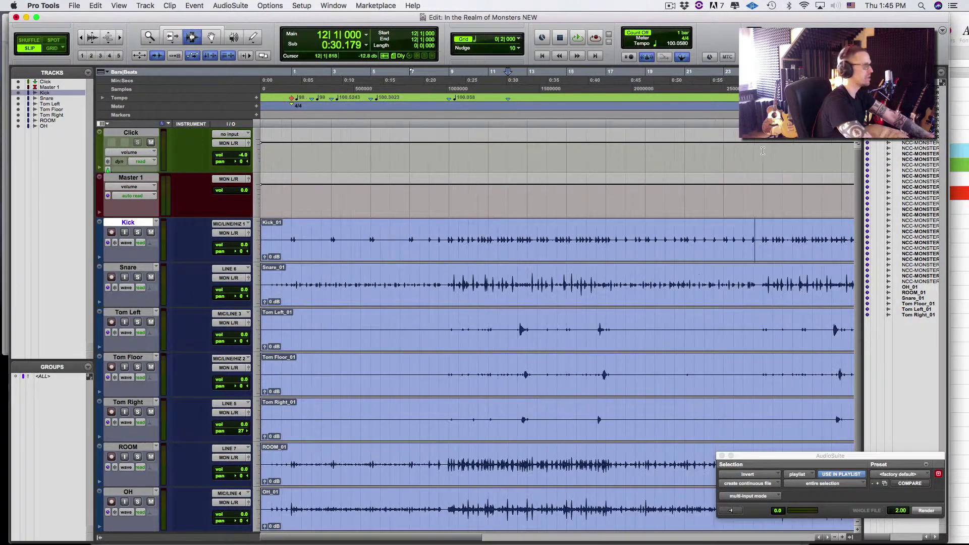
# - Add bar|beat markers on the kick hits at bars 15 and 18
pyautogui.press('super+bracketright')
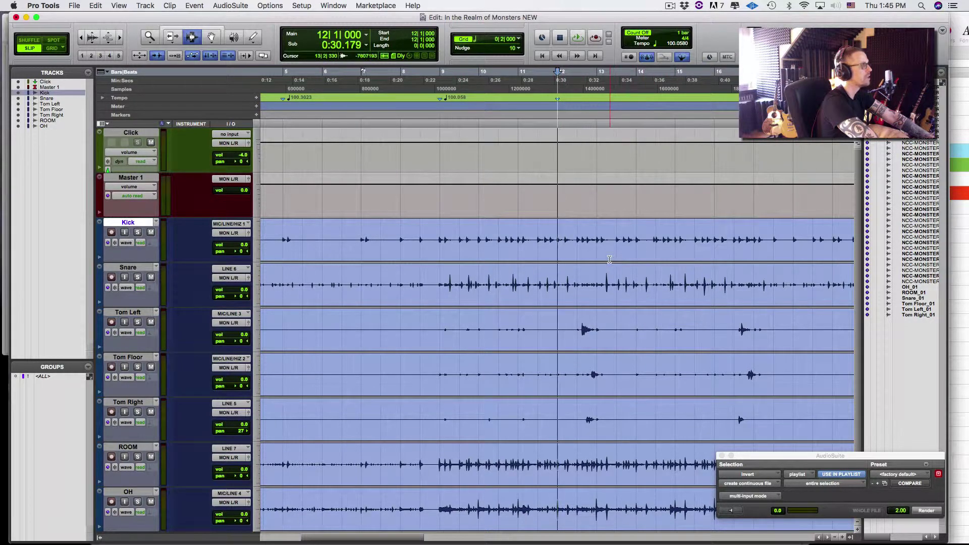
pyautogui.press('space')
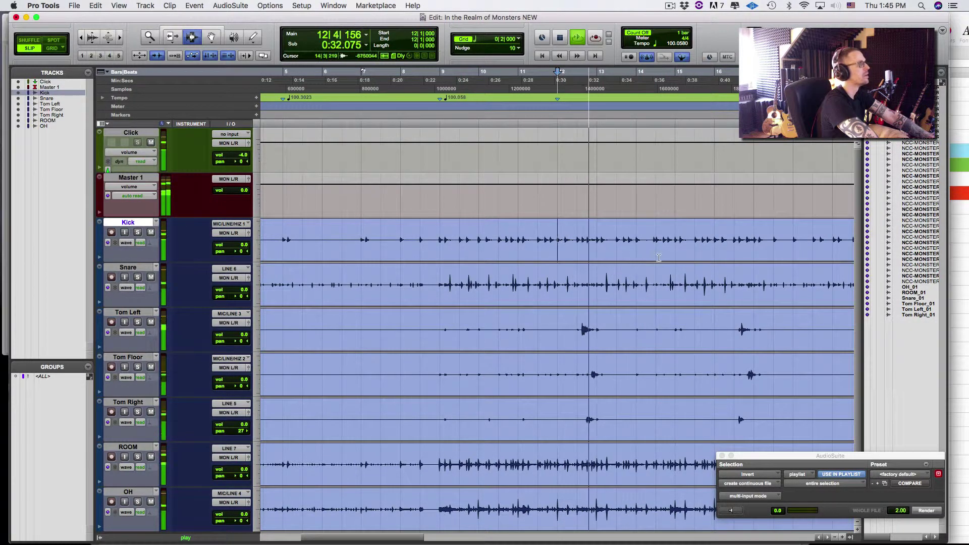
pyautogui.click(675, 258)
pyautogui.press('space')
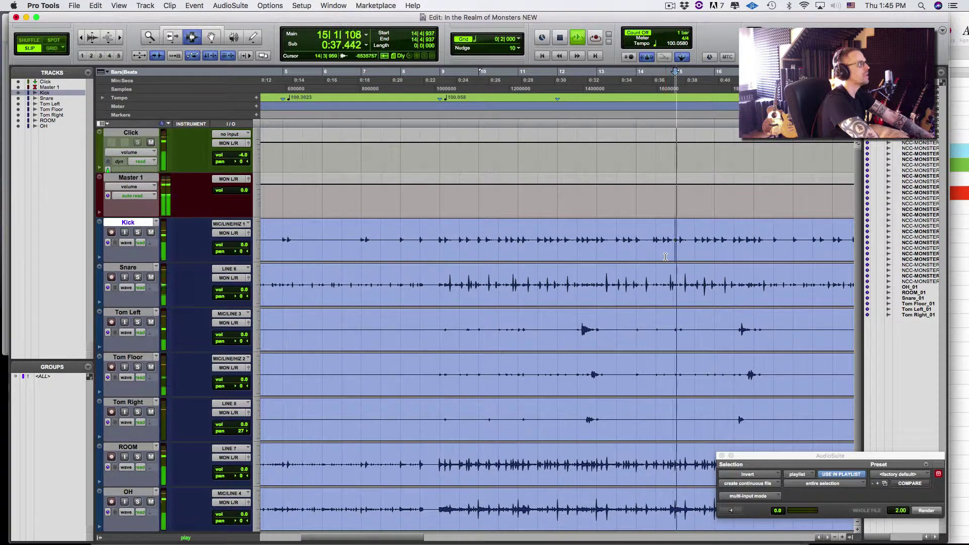
pyautogui.press('space')
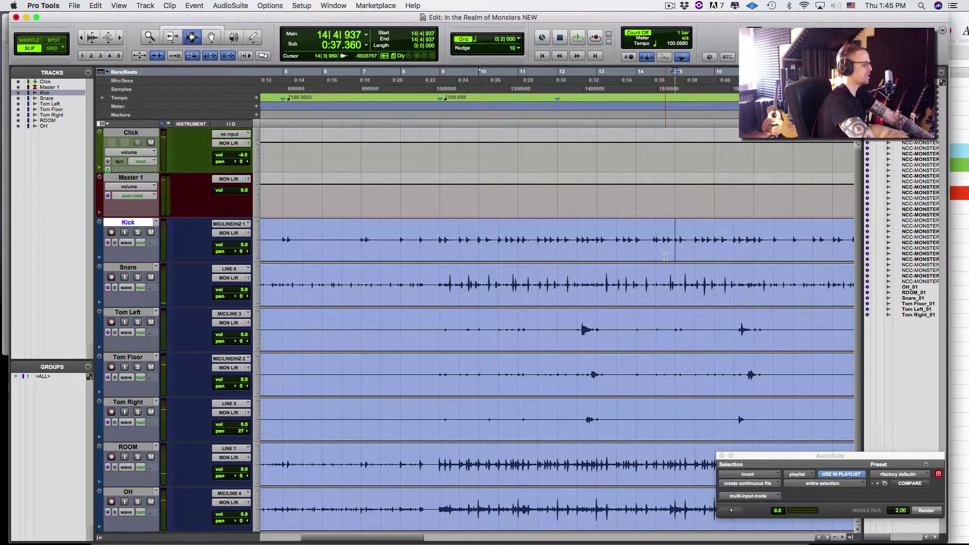
pyautogui.press('super+i')
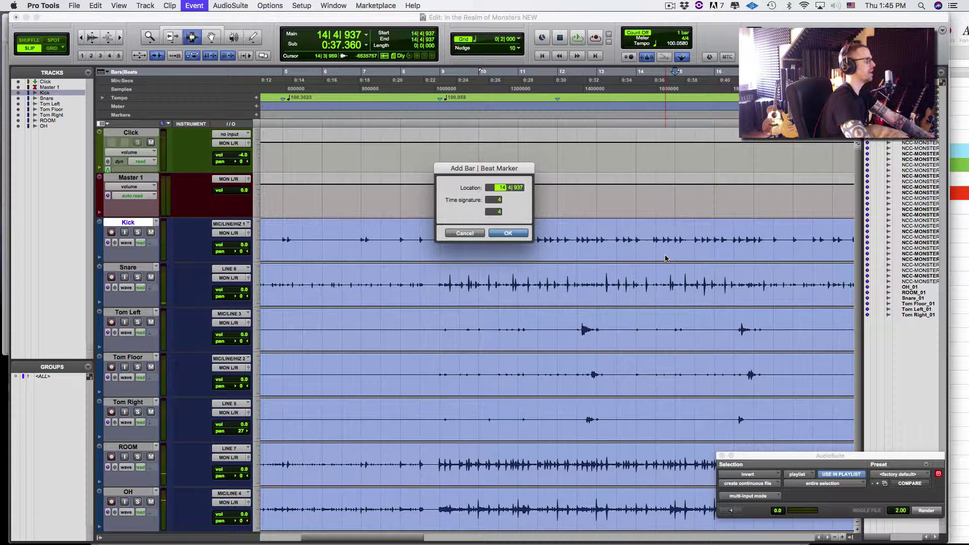
pyautogui.write('15')
pyautogui.press('Return')
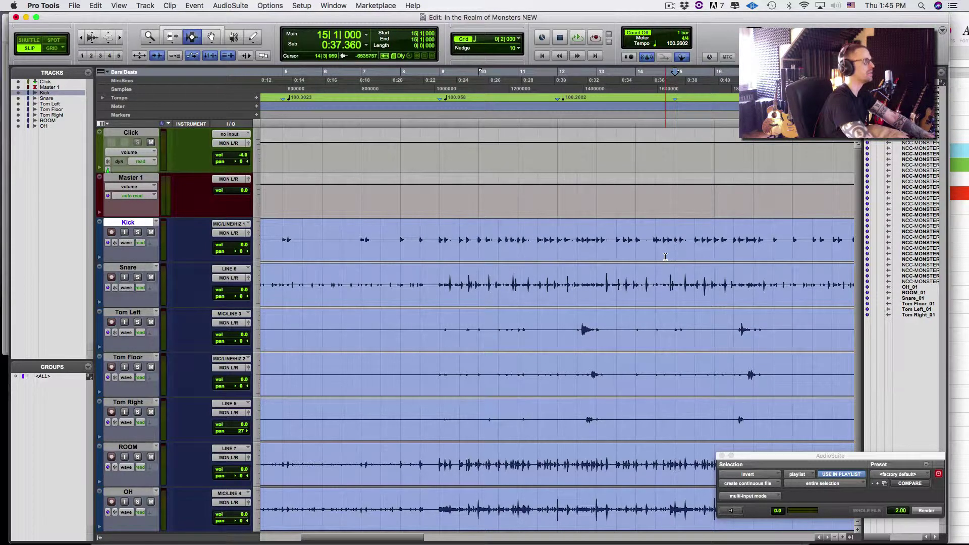
pyautogui.press('space')
pyautogui.moveTo(377, 538); pyautogui.dragTo(420, 538)
pyautogui.click(587, 246)
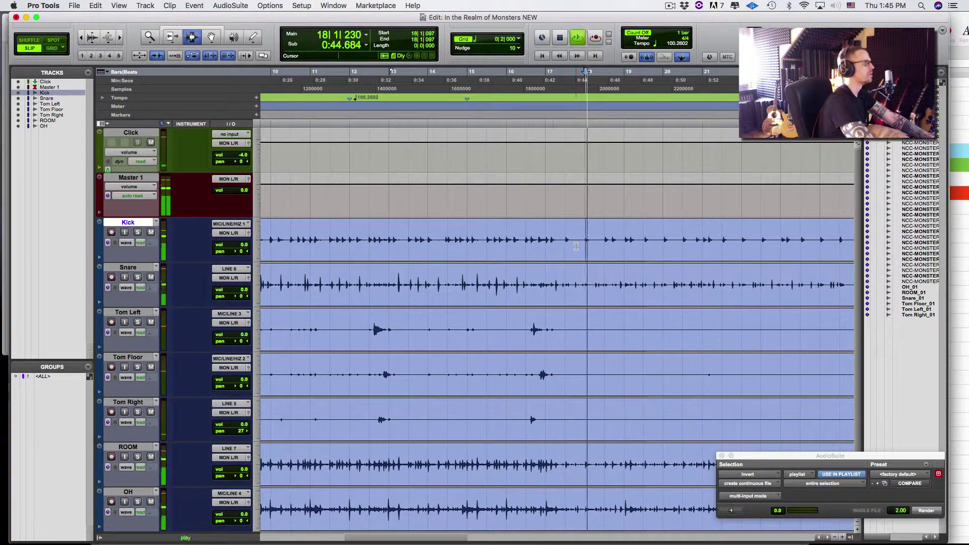
pyautogui.press('super+i')
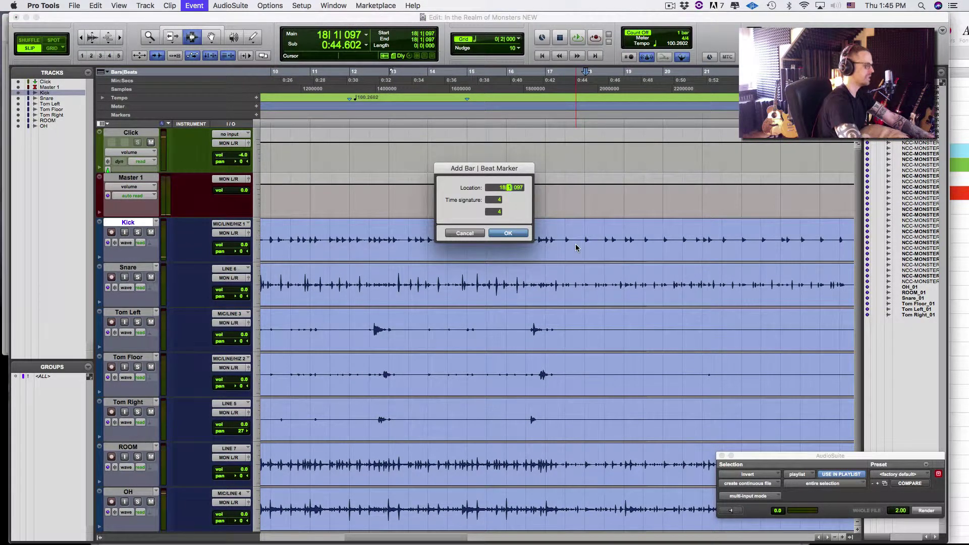
pyautogui.press('Return')
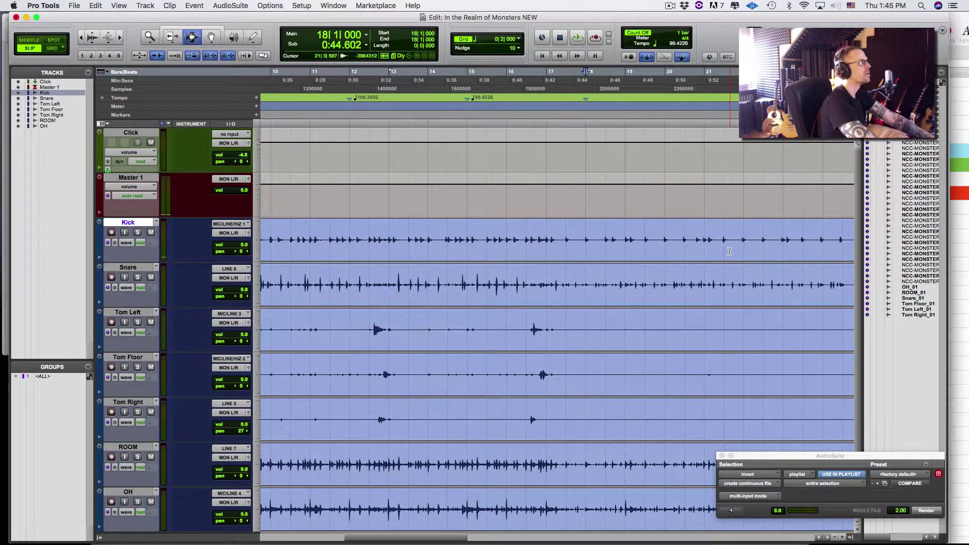
# - Mark the kick downbeats of bars 22 and 25 as beat 1
pyautogui.click(748, 247)
pyautogui.press('space')
pyautogui.press('space')
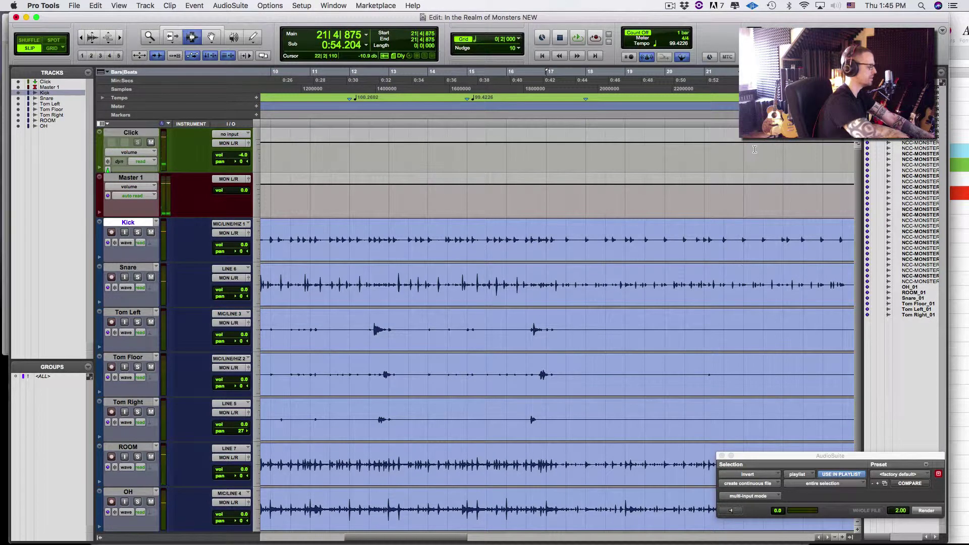
pyautogui.press('super+i')
pyautogui.write('22')
pyautogui.press('Return')
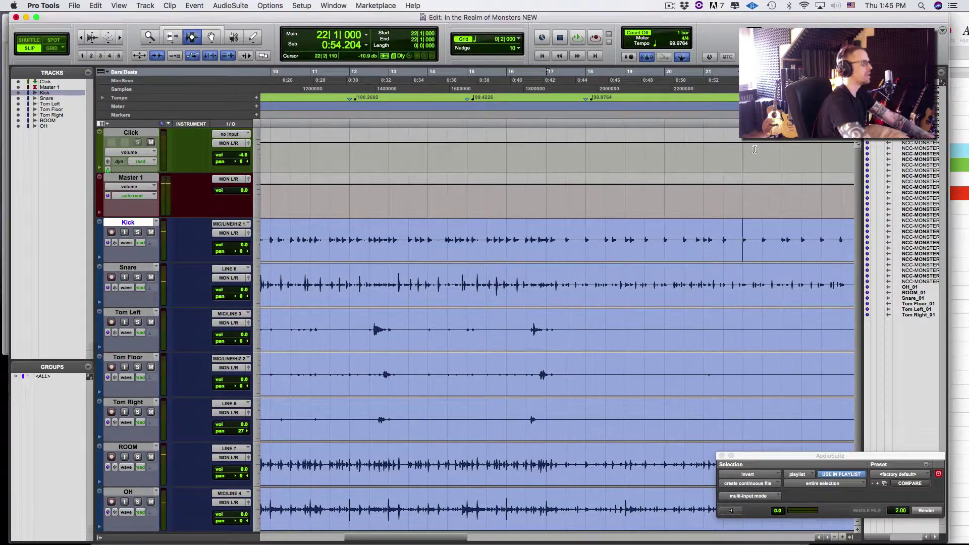
pyautogui.moveTo(460, 538); pyautogui.dragTo(511, 538)
pyautogui.click(608, 239)
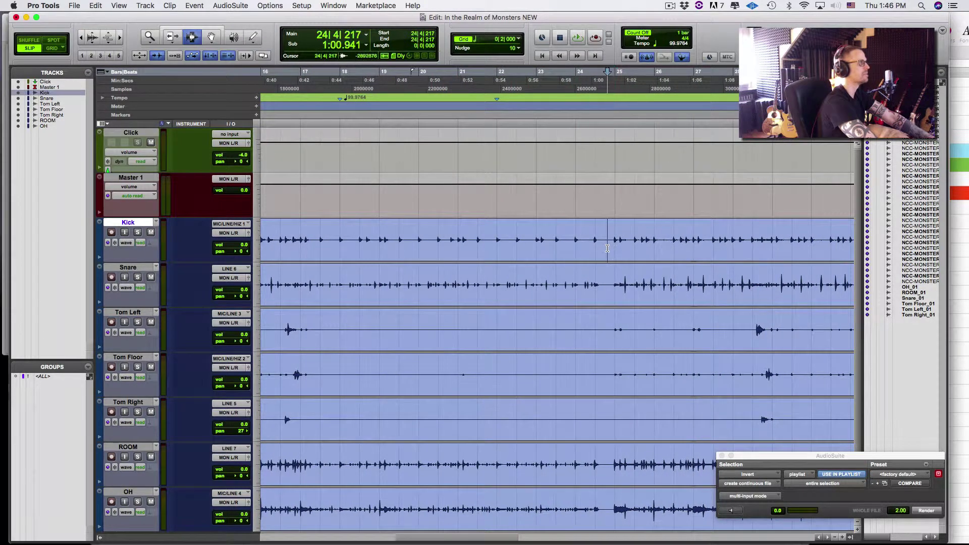
pyautogui.click(612, 239)
pyautogui.click(620, 239)
pyautogui.click(615, 240)
pyautogui.press('super+i')
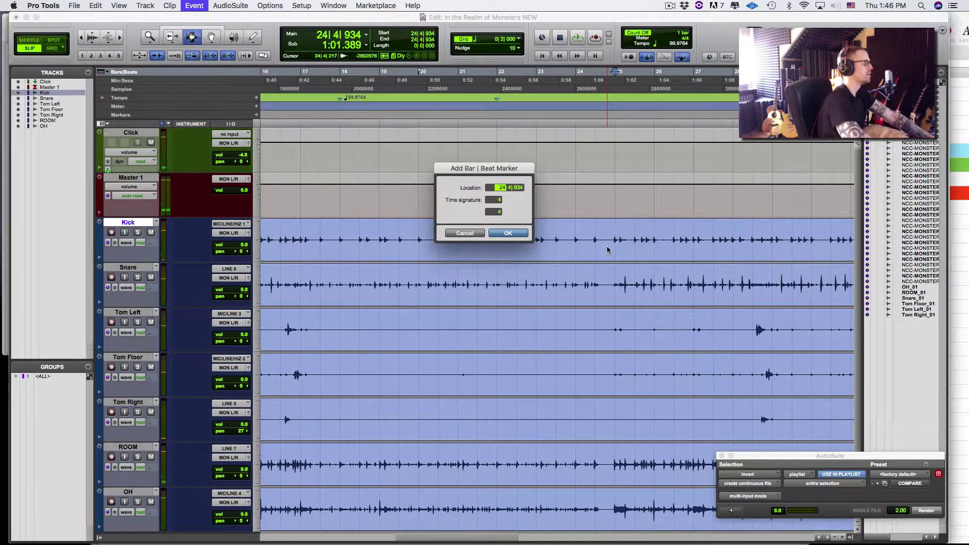
pyautogui.press('.')
pyautogui.press('Return')
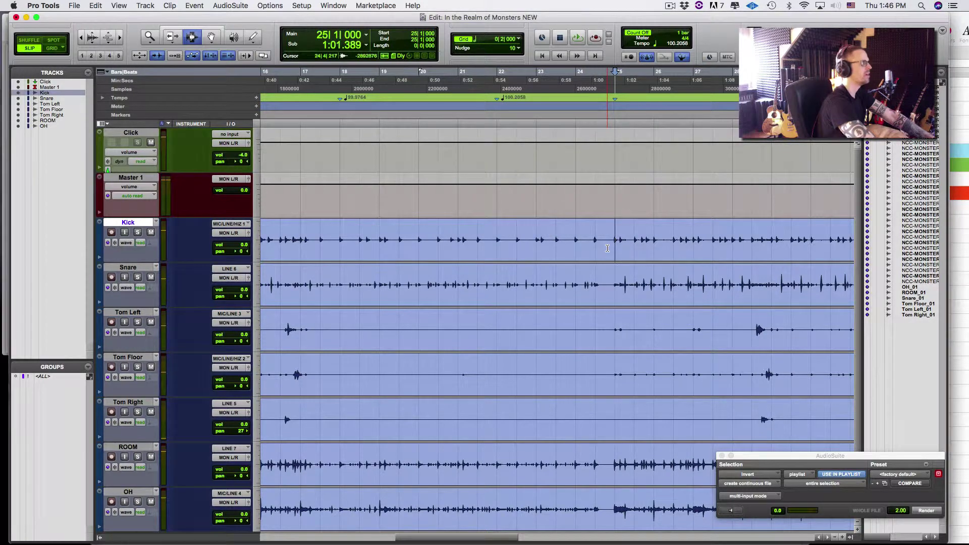
# - Place bar|beat markers on the bar 30 and bar 33 kick downbeats
pyautogui.click(802, 242)
pyautogui.click(804, 242)
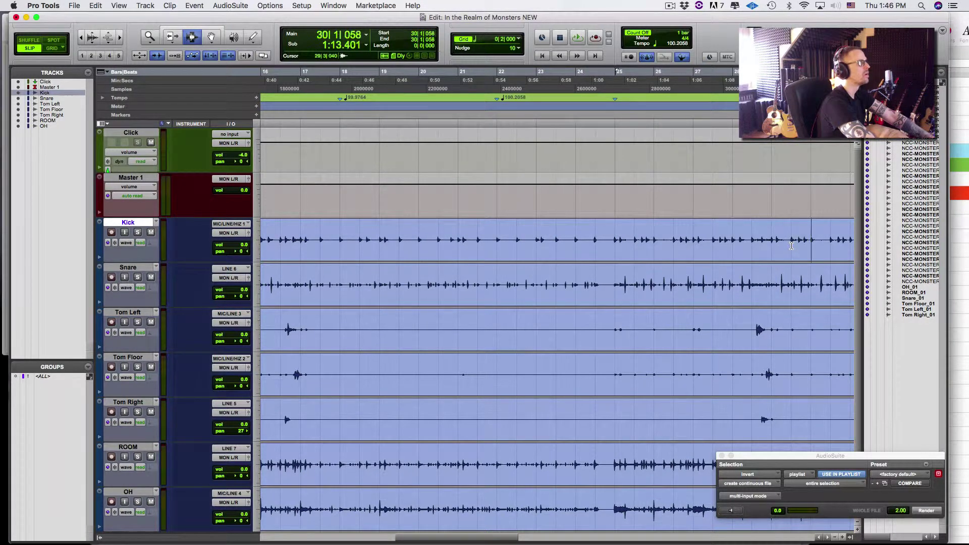
pyautogui.press('super+i')
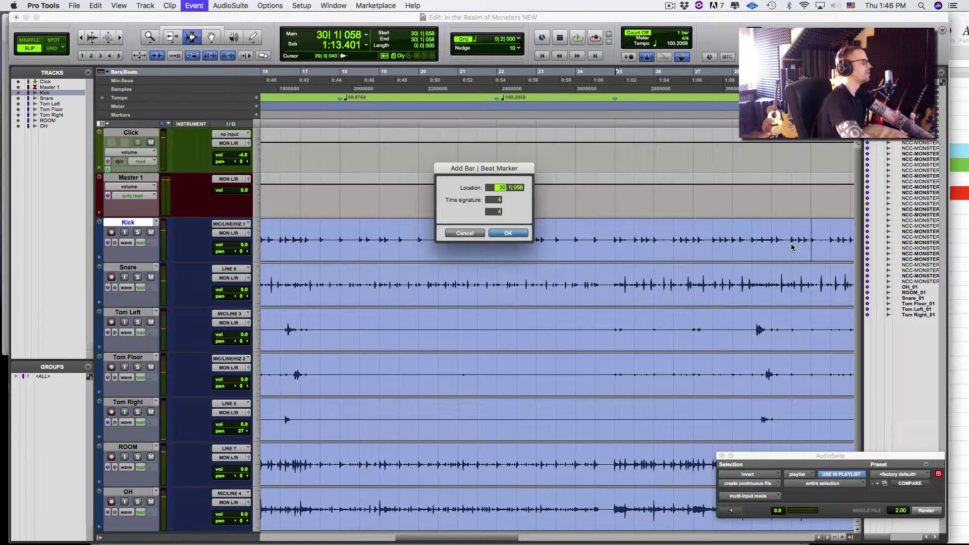
pyautogui.press('Right')
pyautogui.press('Return')
pyautogui.press('space')
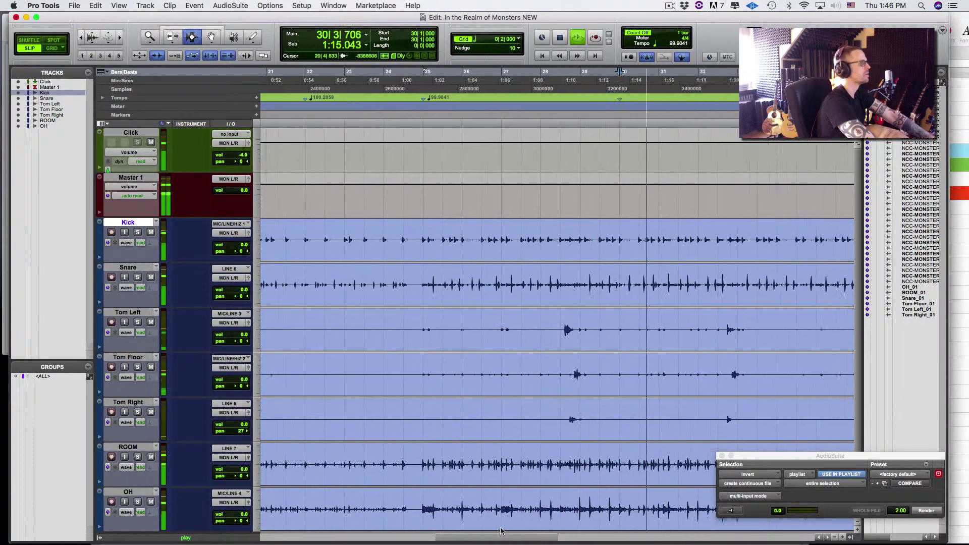
pyautogui.click(601, 285)
pyautogui.click(601, 250)
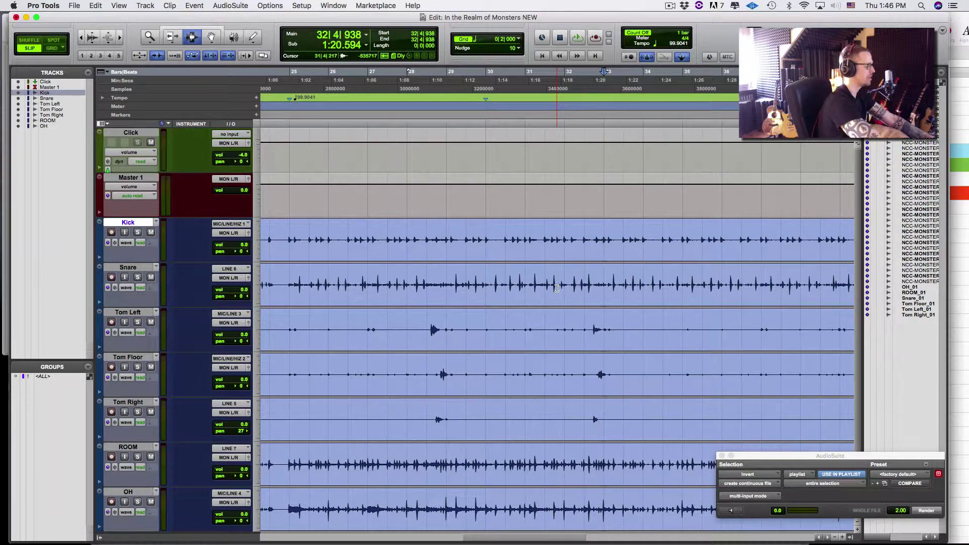
pyautogui.press('super+i')
pyautogui.press('Right')
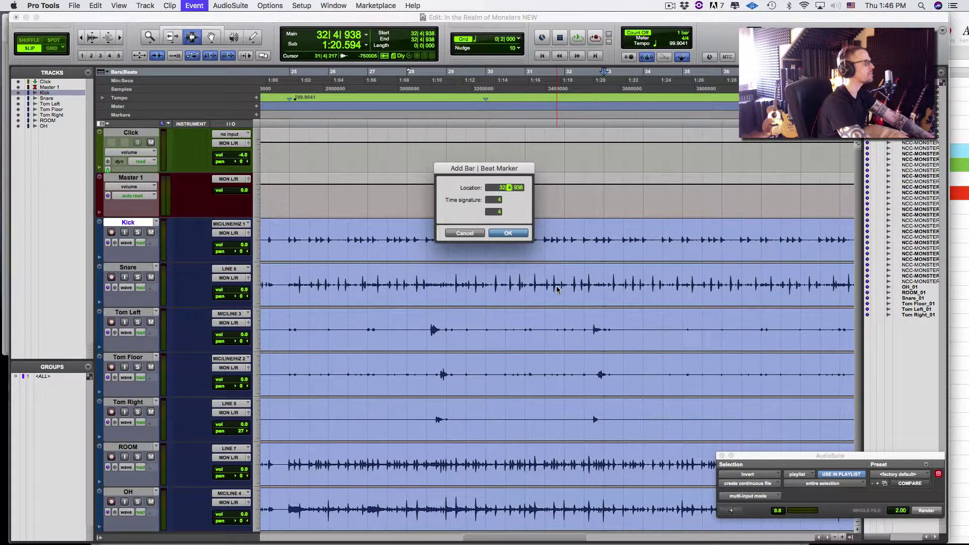
pyautogui.press('Return')
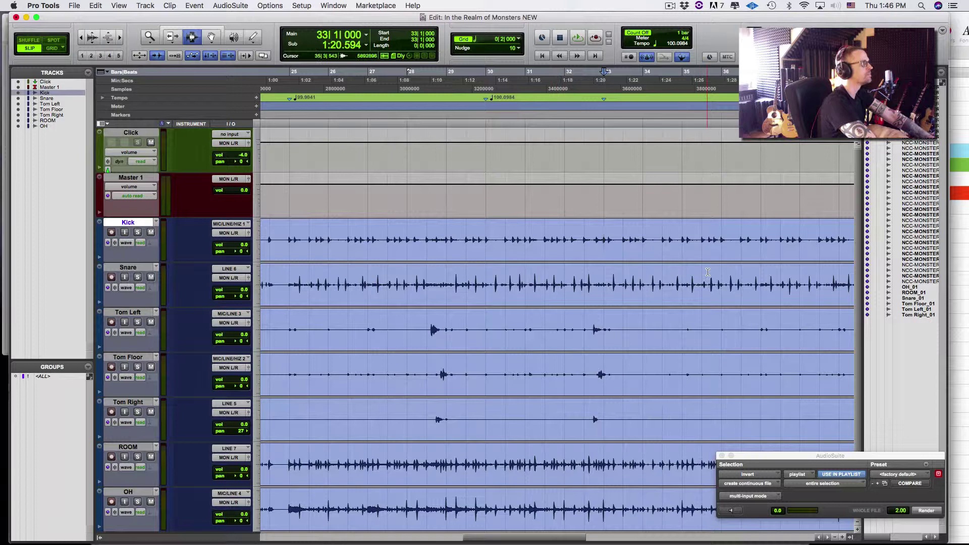
# - Snap to the kick transient and mark it as bar 38, giving 100.3192 BPM
pyautogui.click(788, 254)
pyautogui.press('Tab')
pyautogui.press('space')
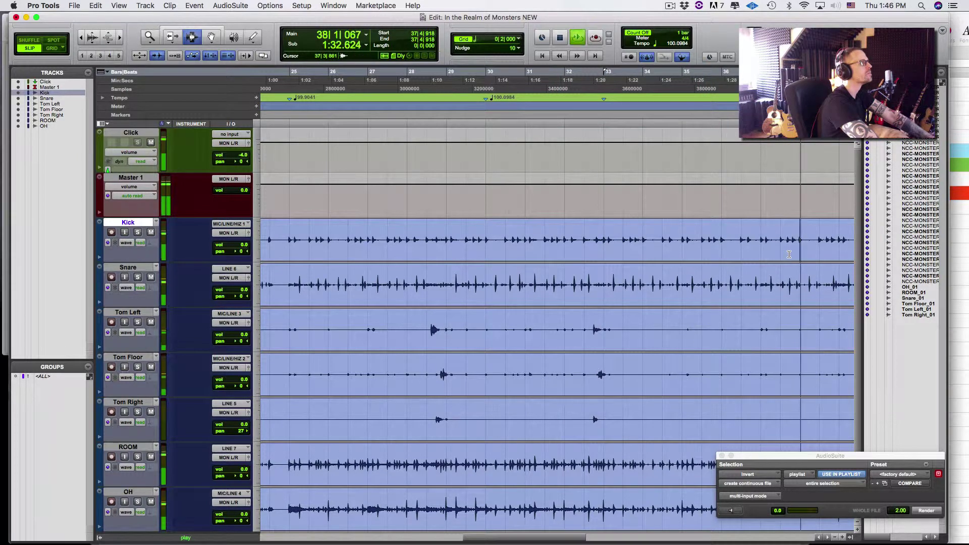
pyautogui.press('space')
pyautogui.press('super+i')
pyautogui.press('Right')
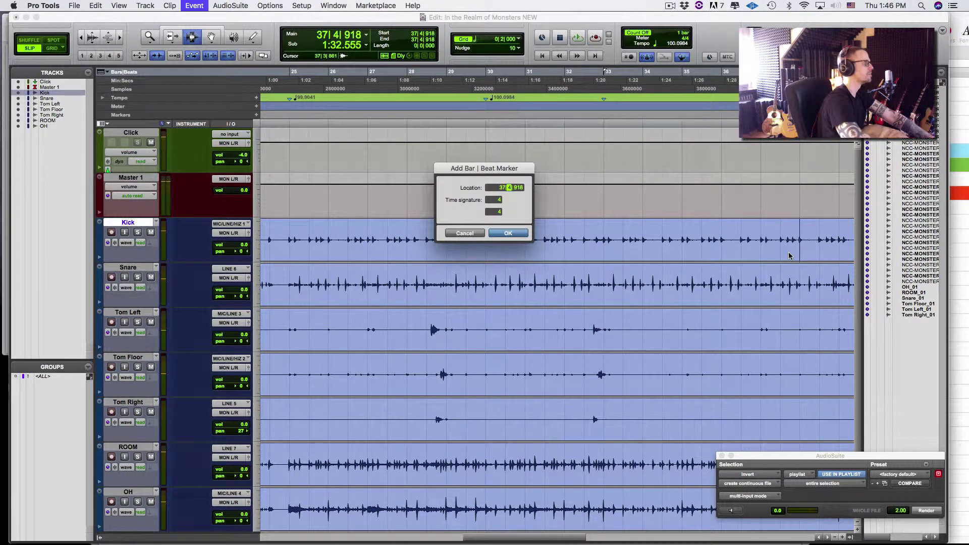
pyautogui.press('Return')
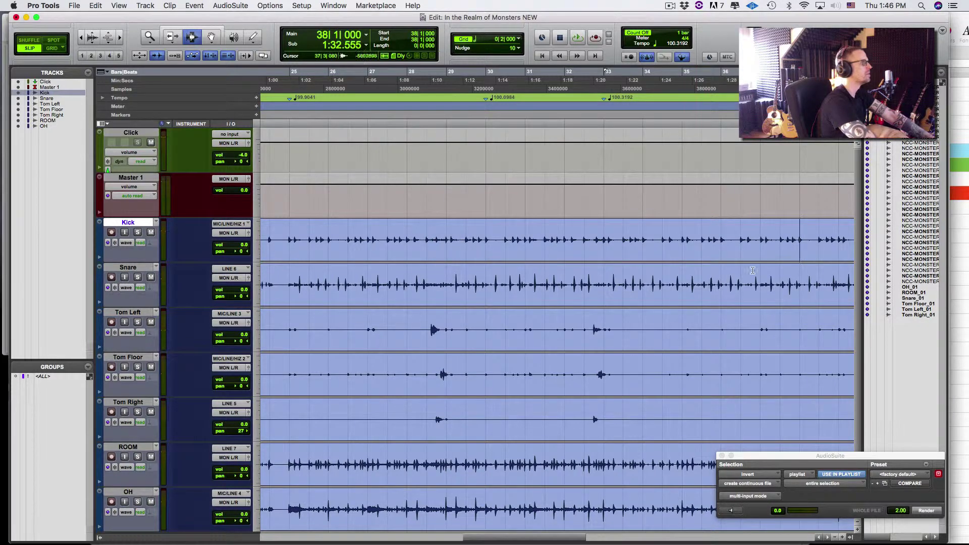
pyautogui.moveTo(487, 539); pyautogui.dragTo(561, 539)
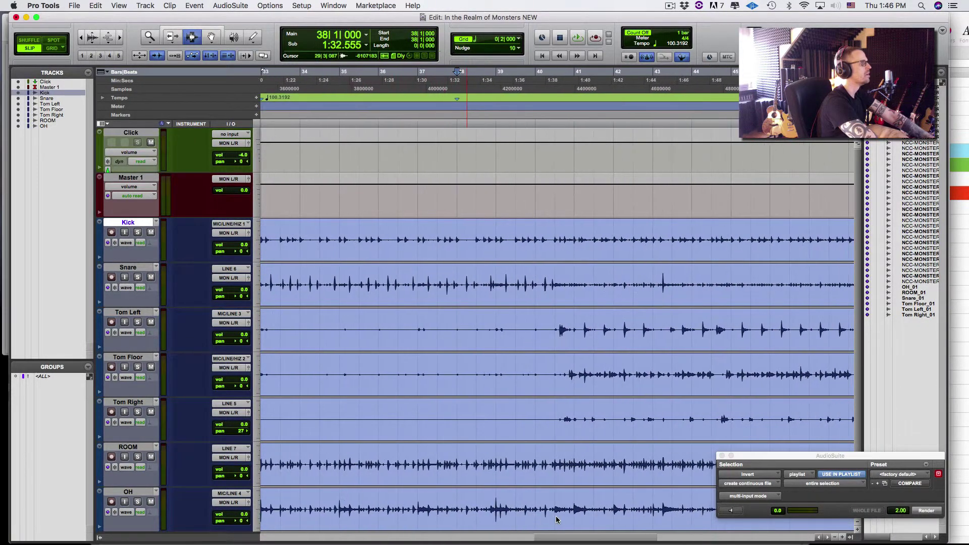
# - Add bar|beat markers at the kick downbeats of bars 44 and 47
pyautogui.click(682, 246)
pyautogui.press('Tab')
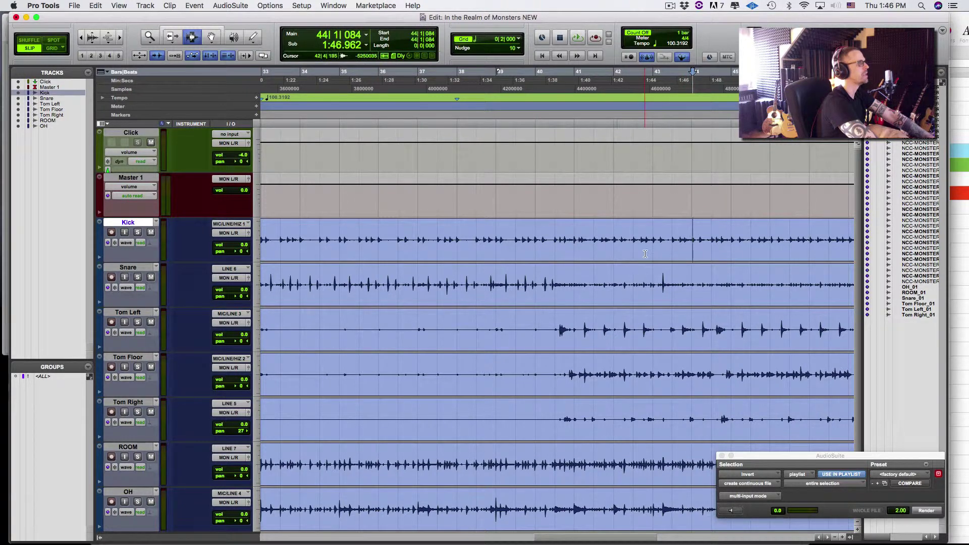
pyautogui.press('space')
pyautogui.press('space')
pyautogui.press('super+i')
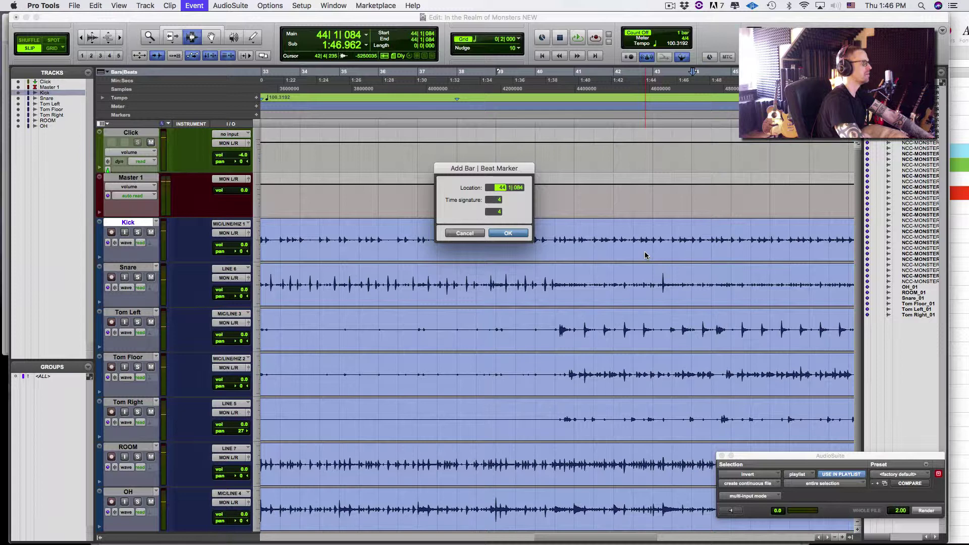
pyautogui.press('Right')
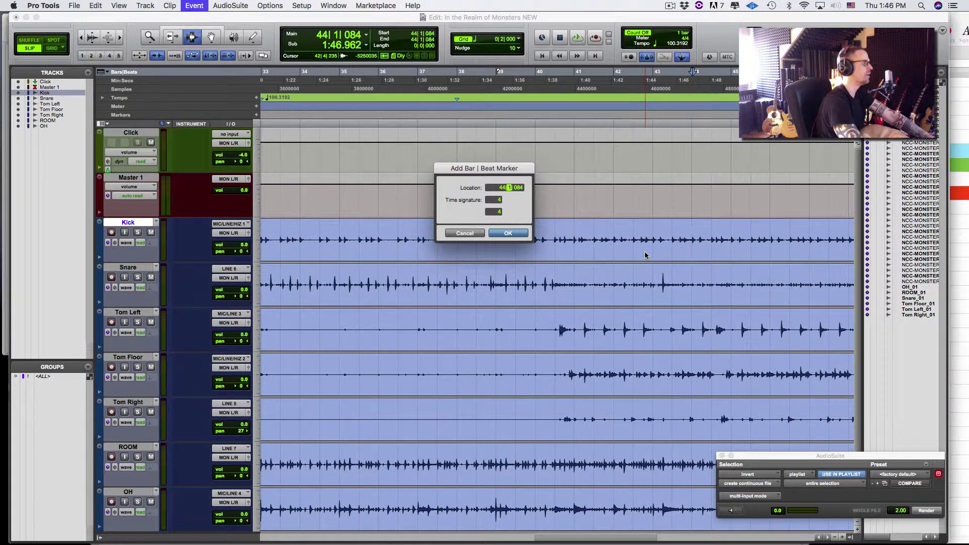
pyautogui.press('Return')
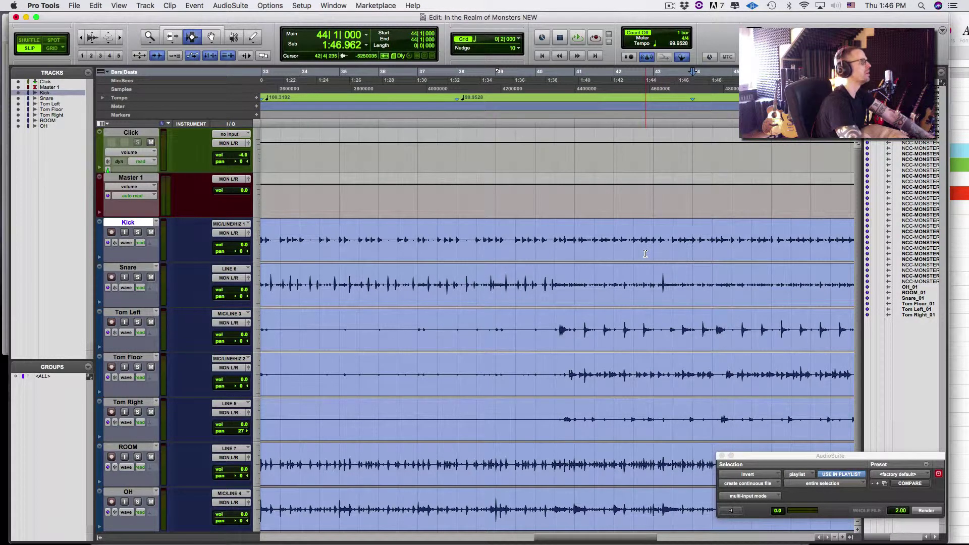
pyautogui.click(808, 247)
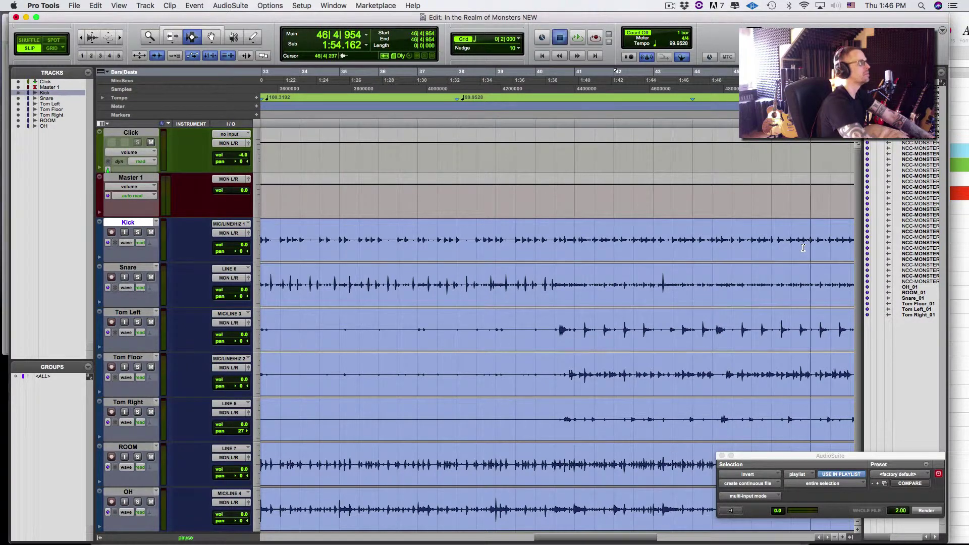
pyautogui.press('space')
pyautogui.press('super+i')
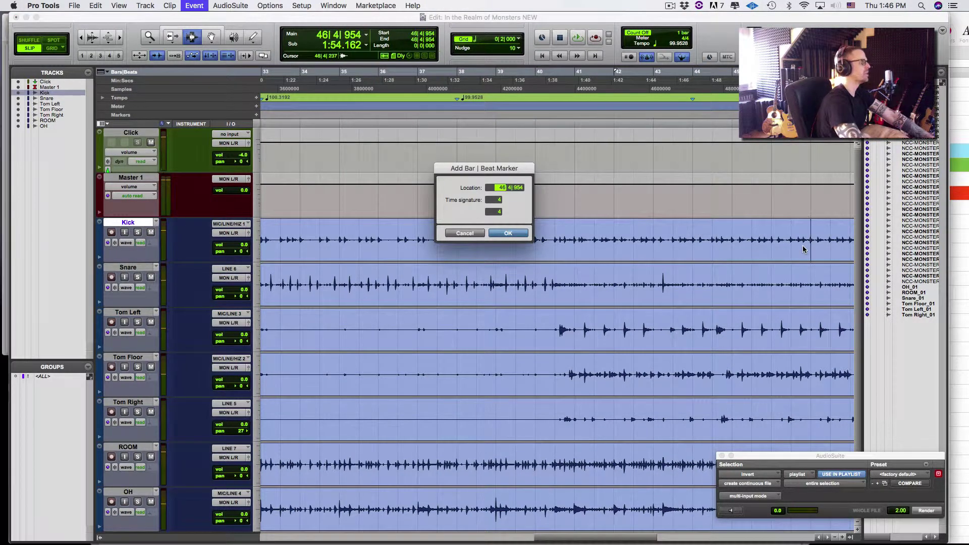
pyautogui.press('Right')
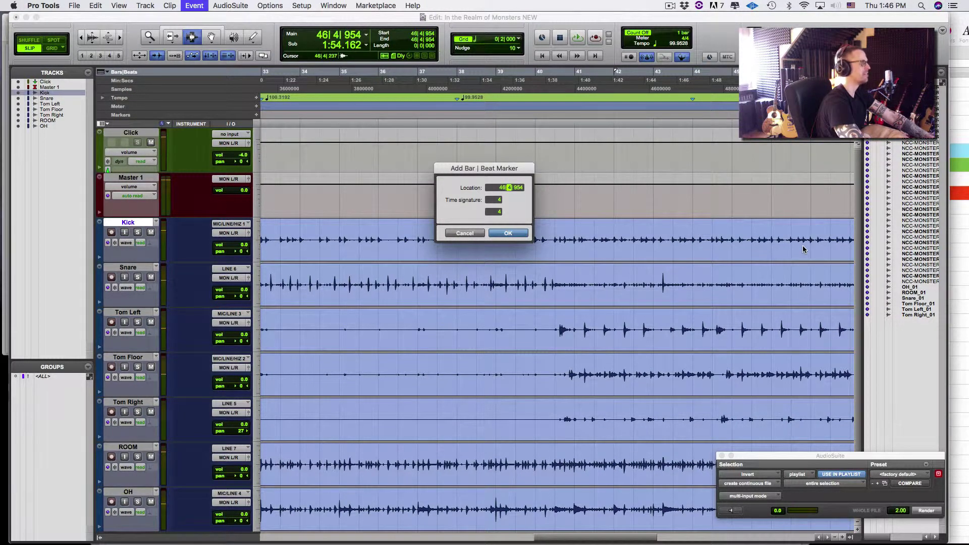
pyautogui.press('Return')
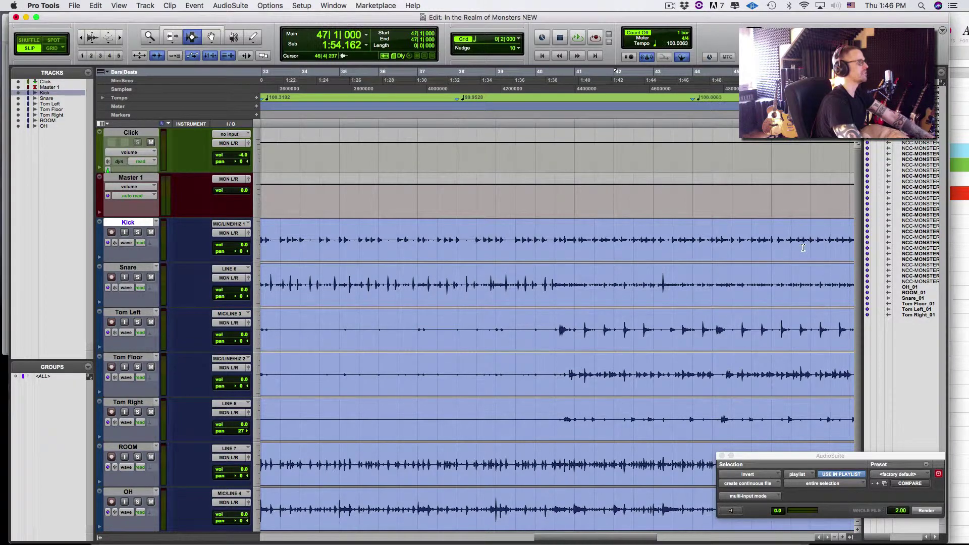
# - Rezoom around bars 40–51 and mark the downbeats of bars 48 and 51
pyautogui.press('super+bracketleft')
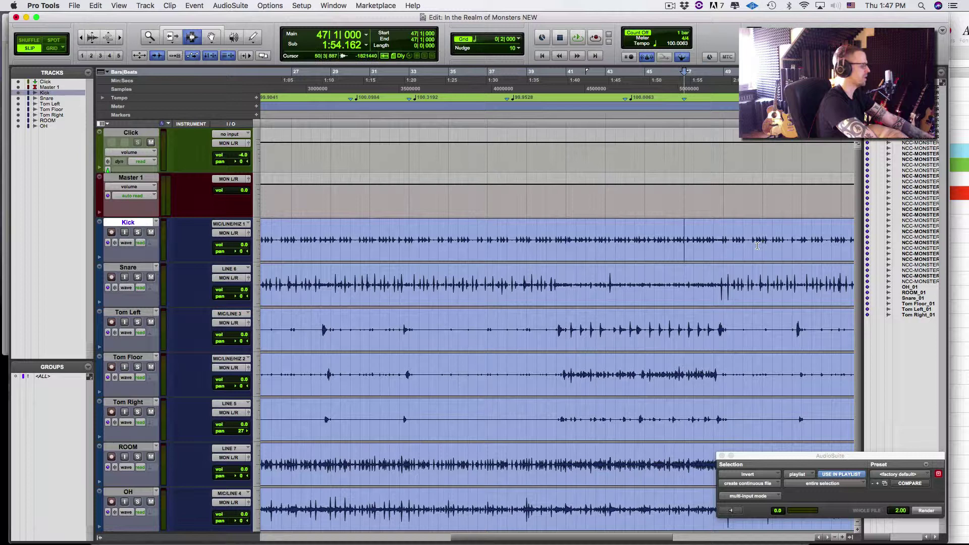
pyautogui.press('super+bracketright')
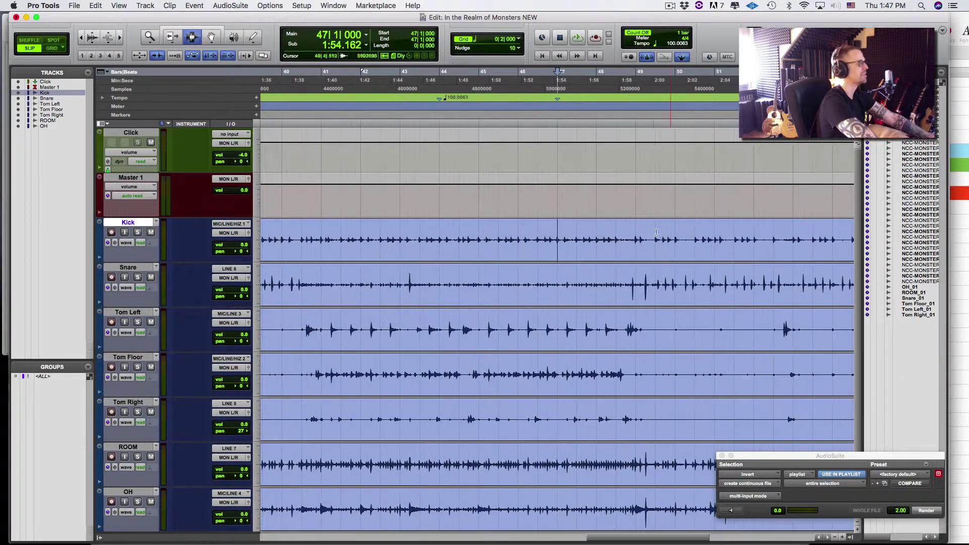
pyautogui.click(592, 253)
pyautogui.press('super+i')
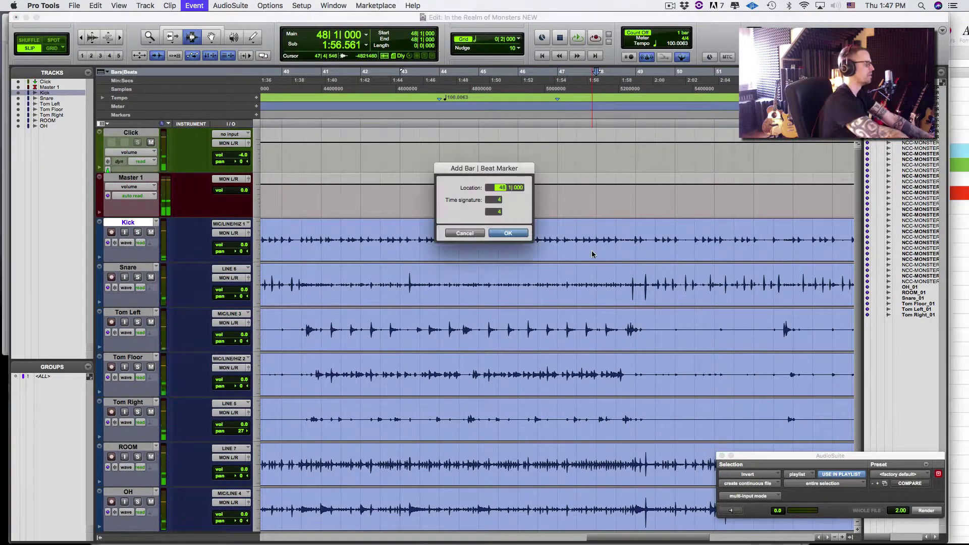
pyautogui.press('Return')
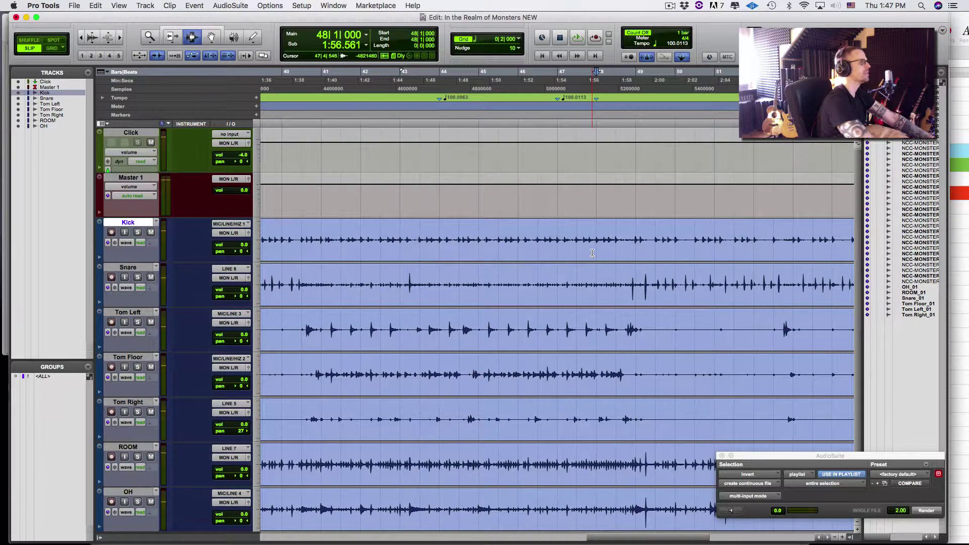
pyautogui.click(686, 245)
pyautogui.press('space')
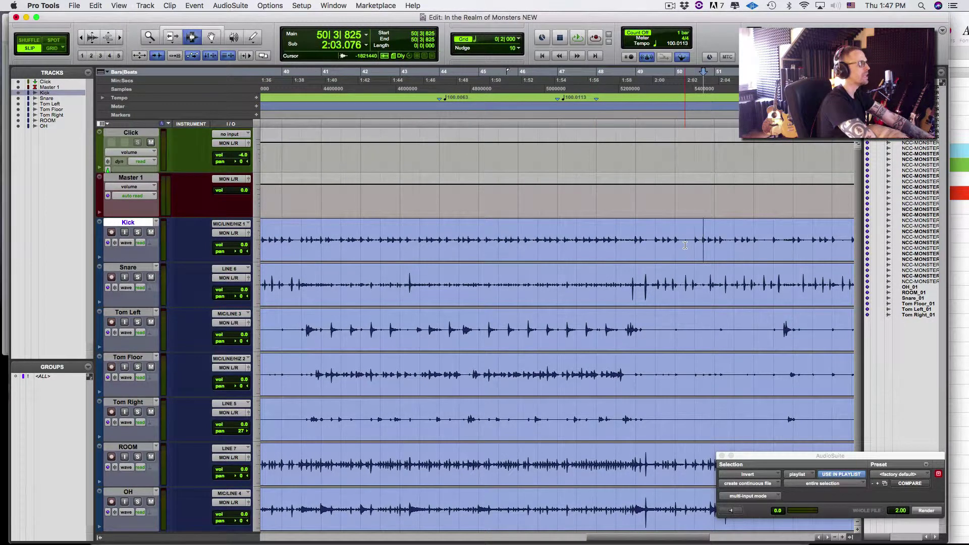
pyautogui.press('super+i')
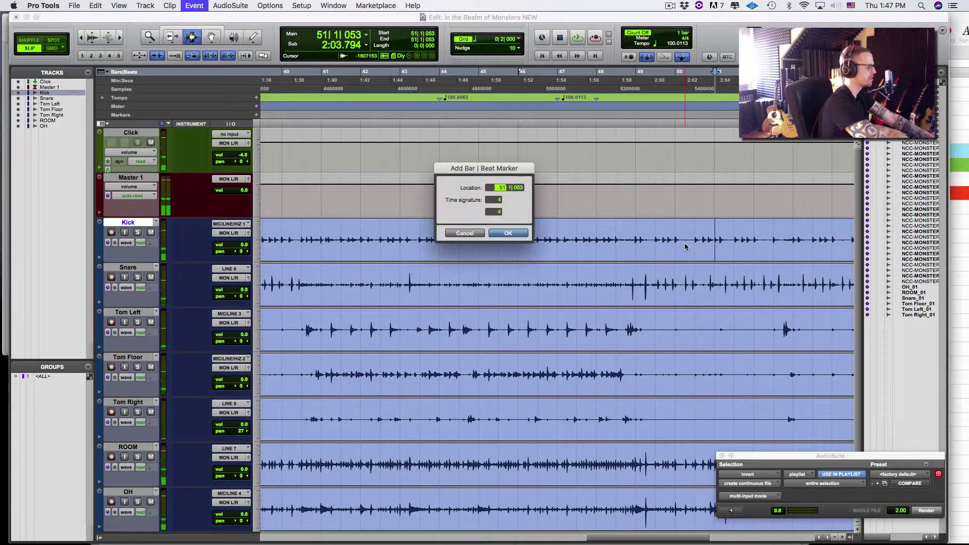
pyautogui.press('Return')
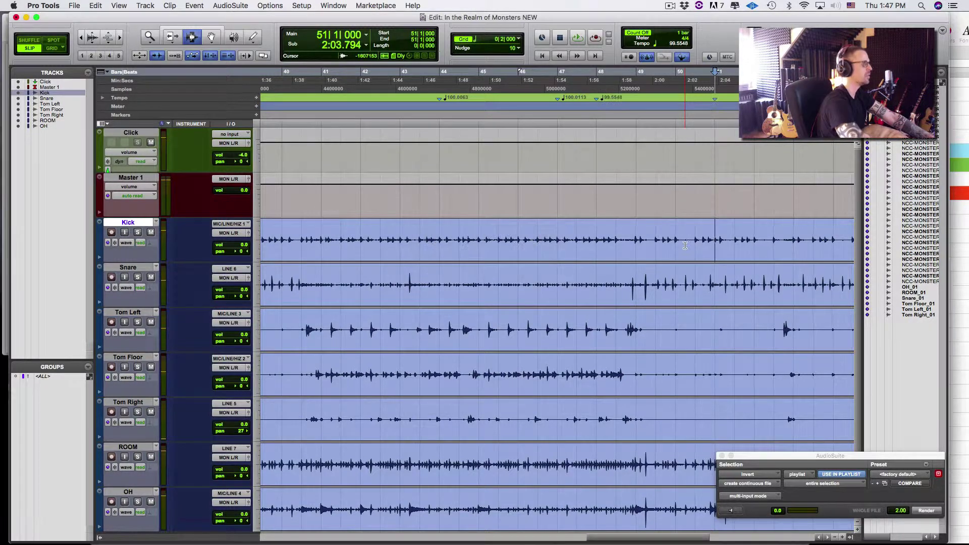
# - Mark bars 55 and 57 as downbeats, reaching 100.4289 BPM, then zoom out
pyautogui.press('space')
pyautogui.moveTo(609, 537); pyautogui.dragTo(662, 537)
pyautogui.press('space')
pyautogui.press('space')
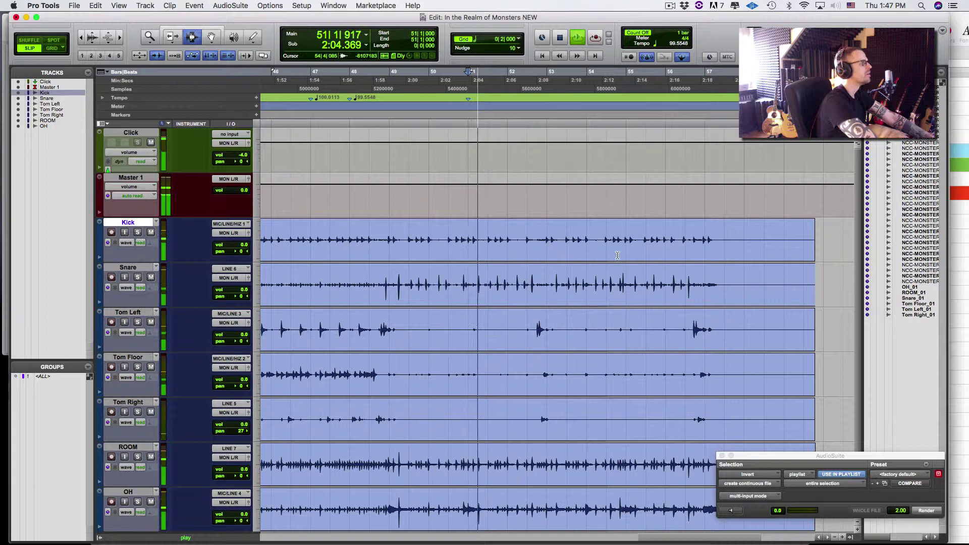
pyautogui.click(616, 254)
pyautogui.press('space')
pyautogui.press('space')
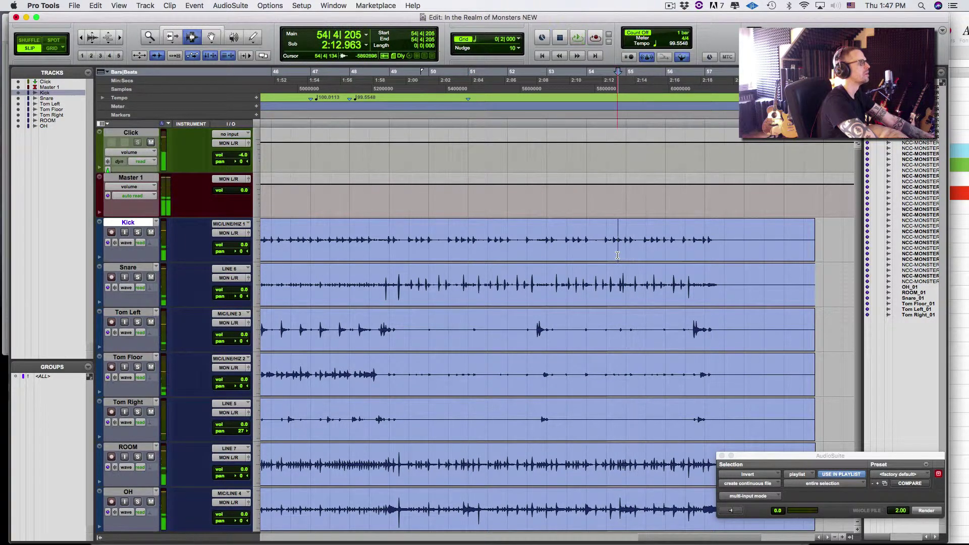
pyautogui.press('super+i')
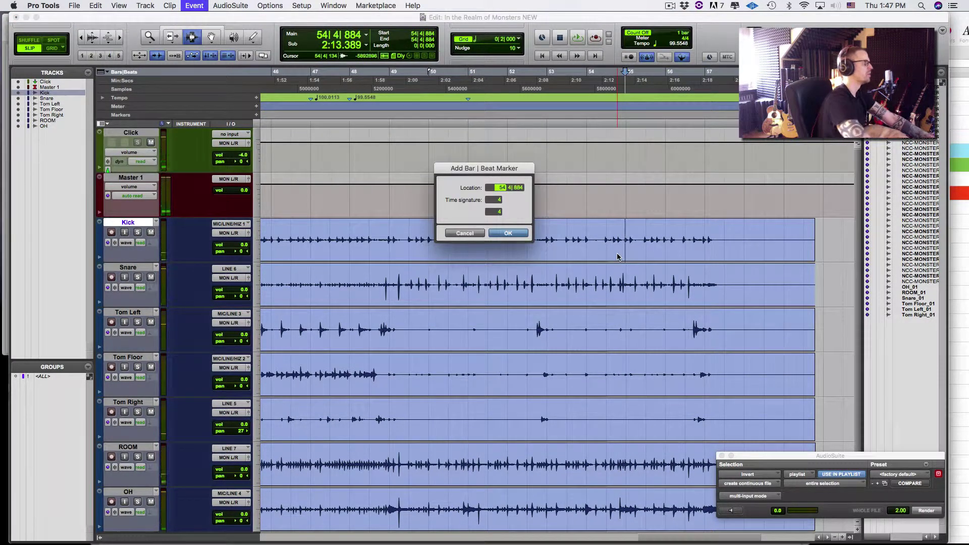
pyautogui.press('Right')
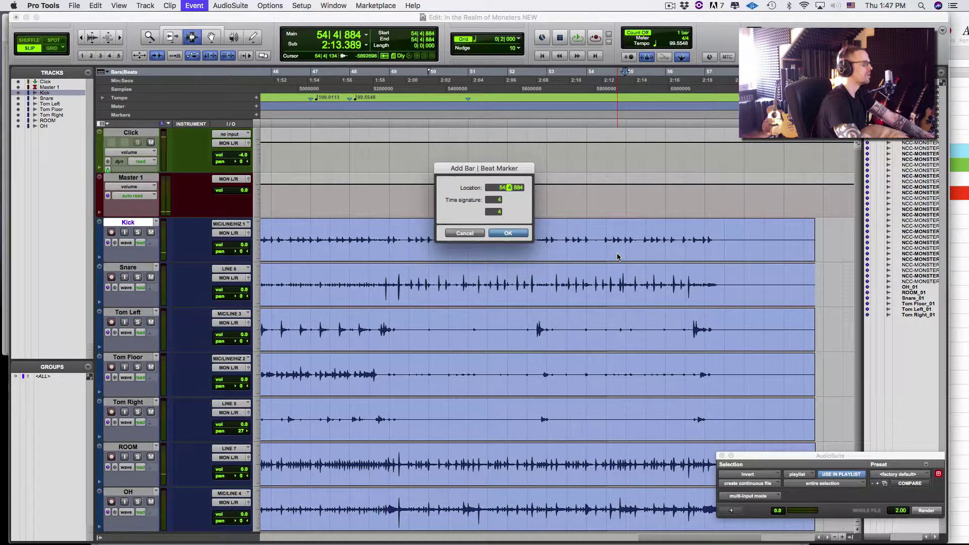
pyautogui.press('Return')
pyautogui.press('space')
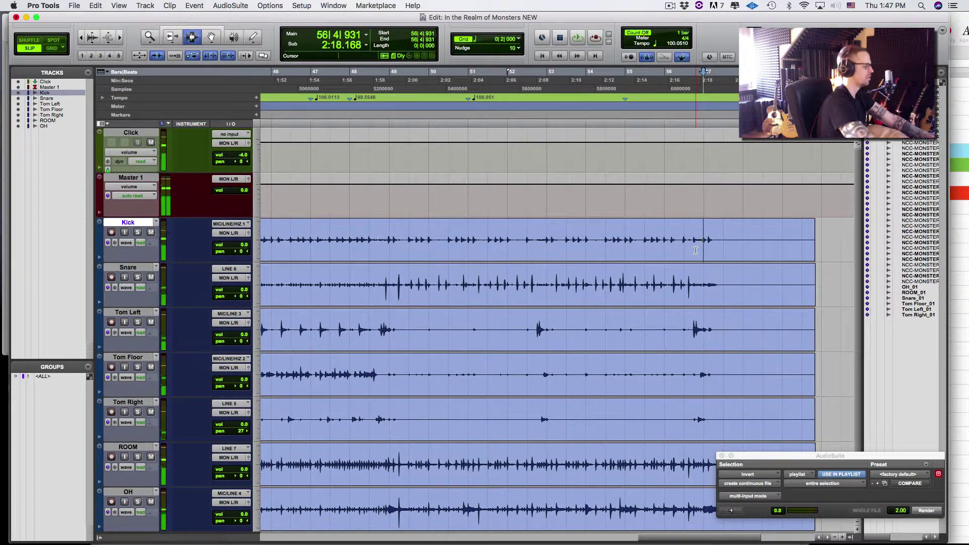
pyautogui.press('super+i')
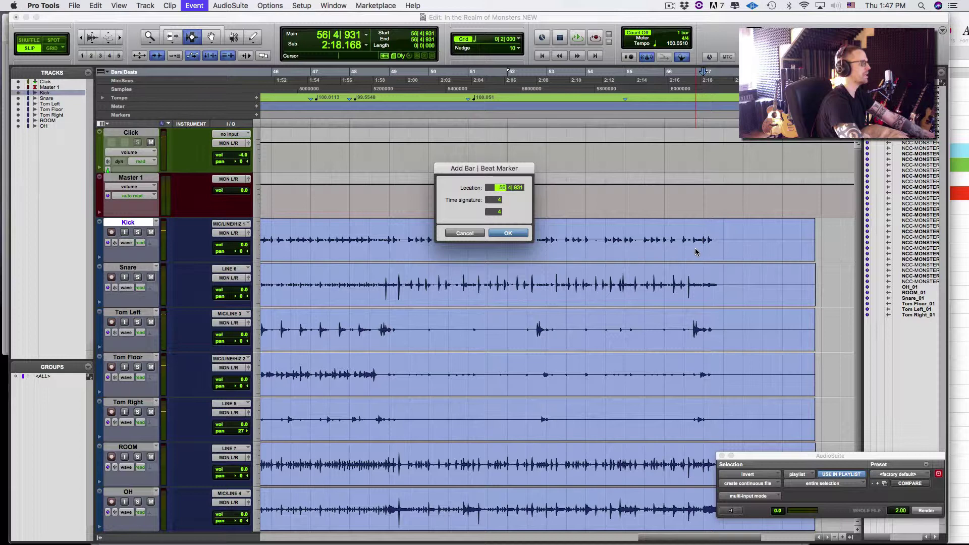
pyautogui.press('Return')
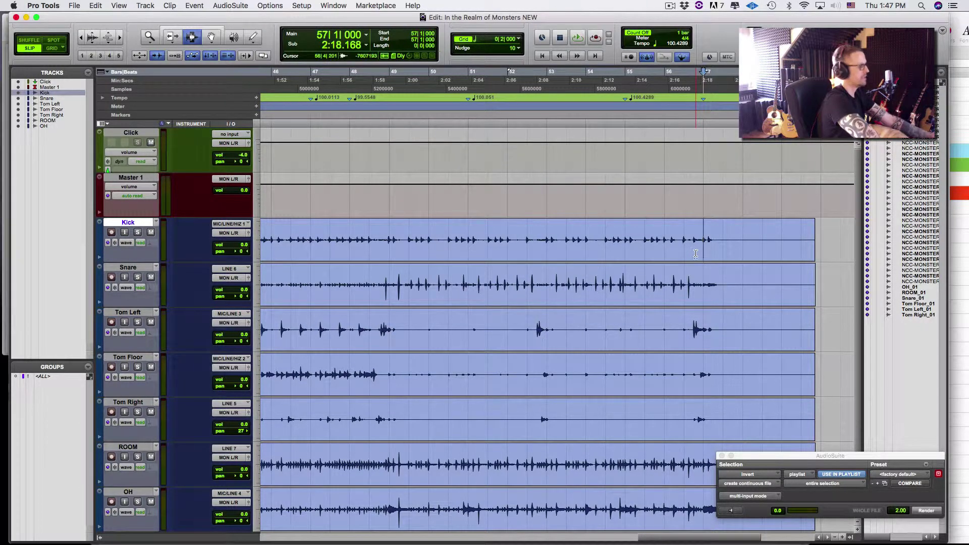
pyautogui.press('super+bracketleft')
pyautogui.press('super+bracketleft')
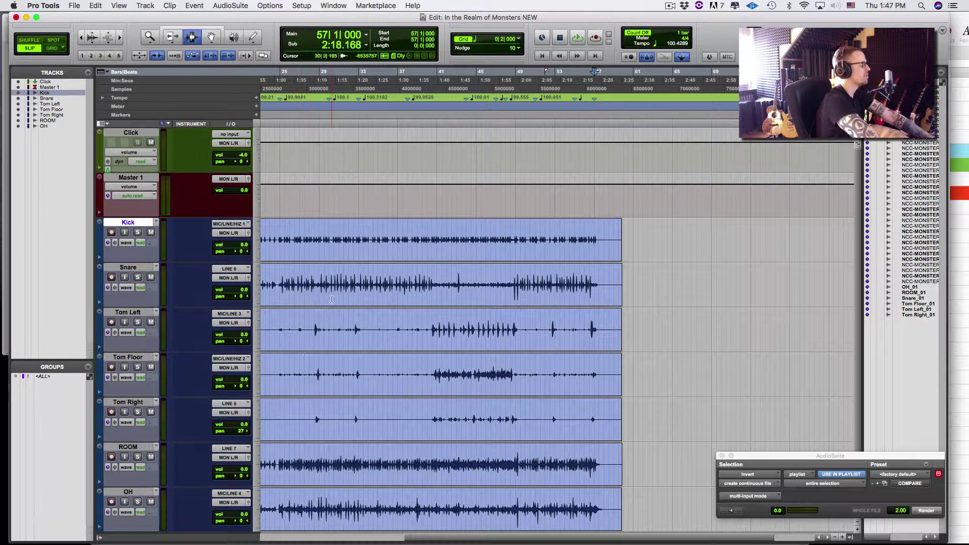
# - Scroll back and return to the session start to review the tempo ruler's markers
pyautogui.hscroll(-10, 283, 414)
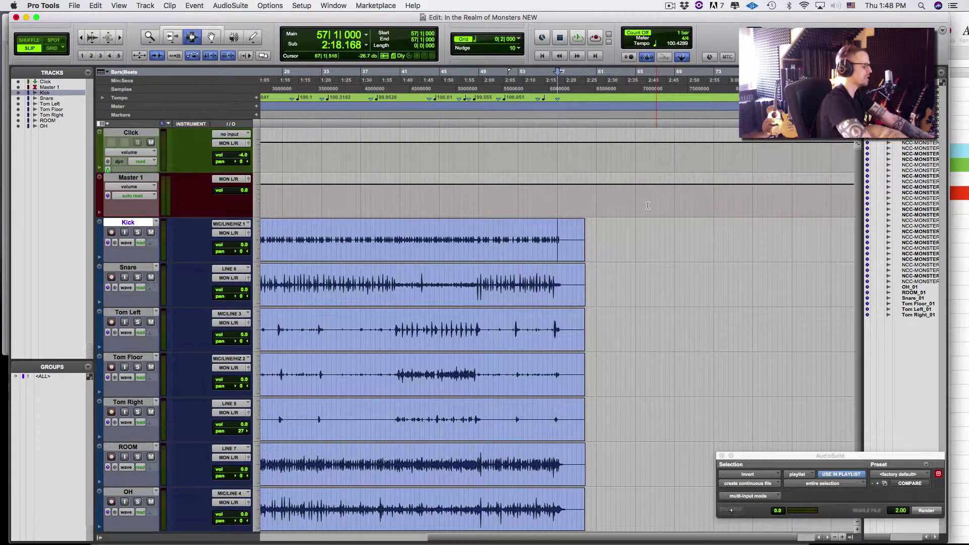
pyautogui.press('Return')
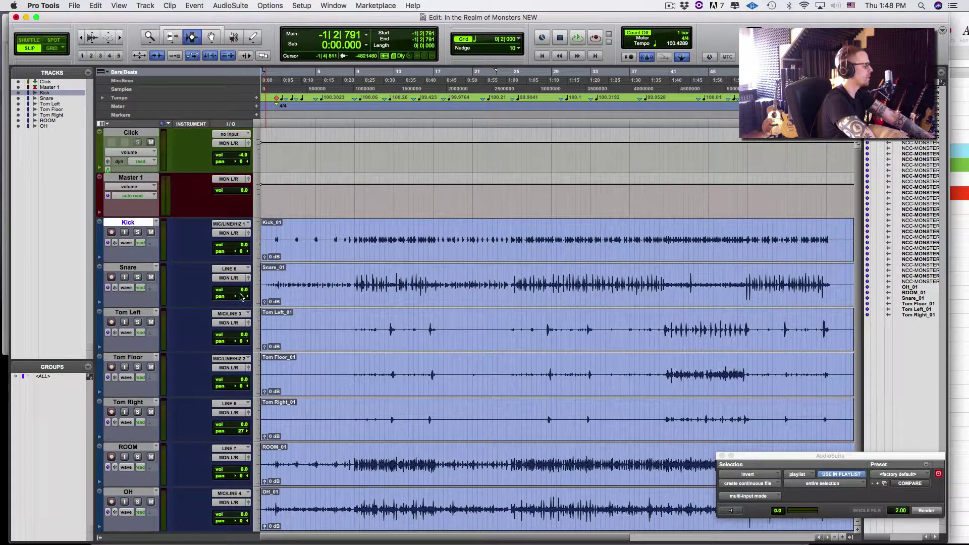
# - Zoom in on the opening bars, solo the Snare track and audition the intro
pyautogui.press('super+bracketright')
pyautogui.press('super+bracketright')
pyautogui.click(322, 284)
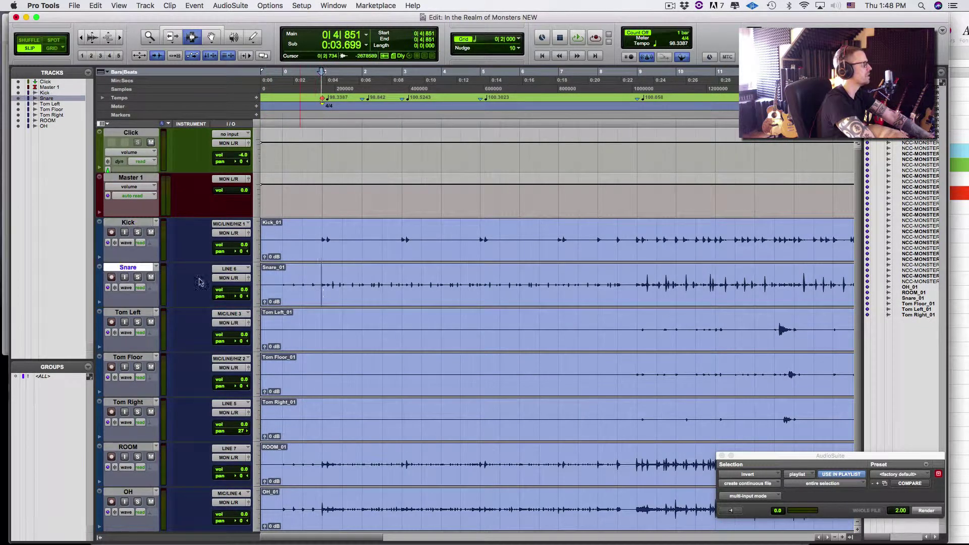
pyautogui.press('space')
pyautogui.click(138, 277)
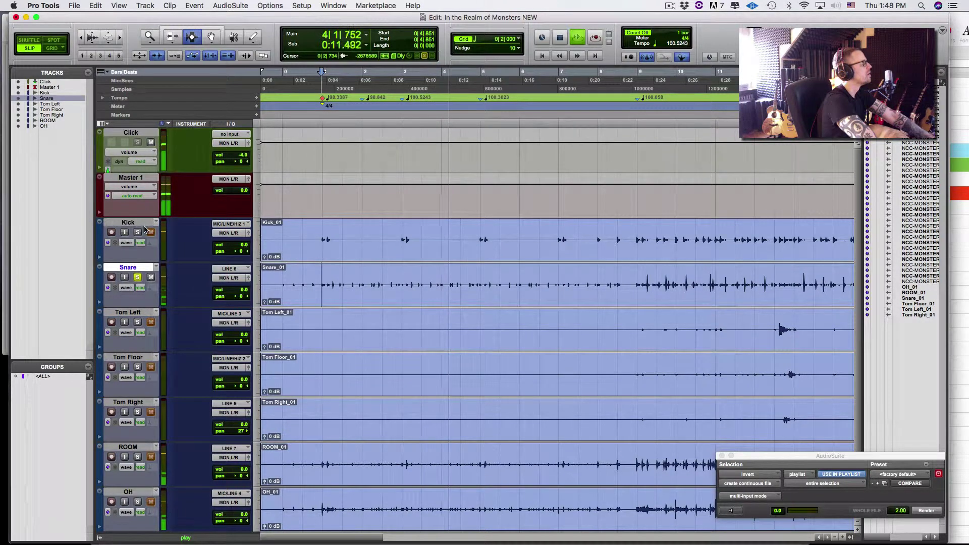
pyautogui.press('space')
# - Select the Kick and Snare tracks from bar 1 to bar 9
pyautogui.click(128, 222)
pyautogui.keyDown('shift'); pyautogui.click(129, 268); pyautogui.keyUp('shift')
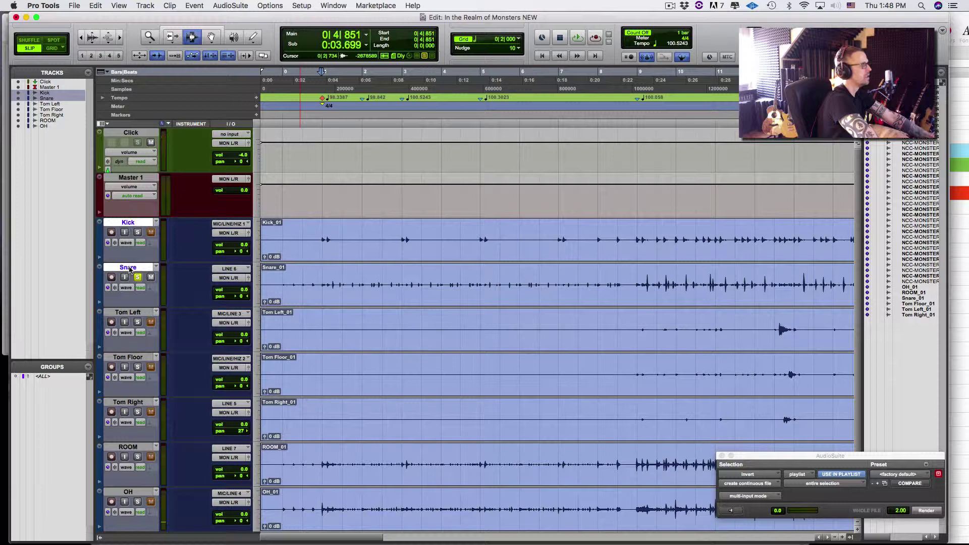
pyautogui.press('Tab')
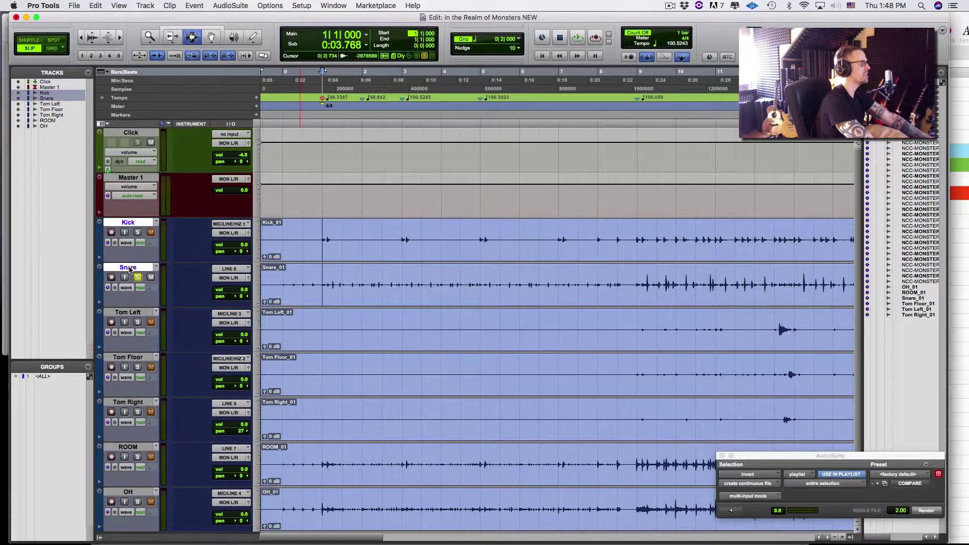
pyautogui.write('9')
pyautogui.press('Return')
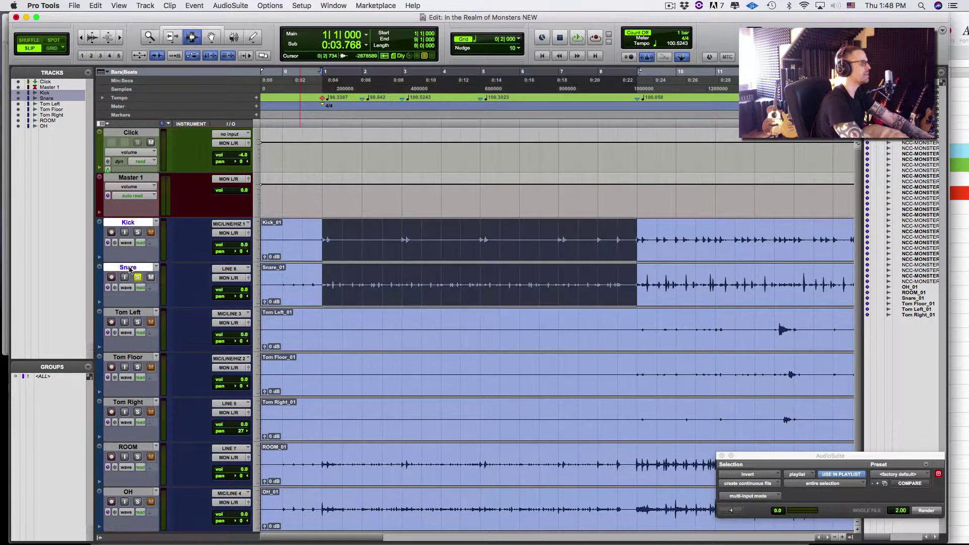
# - Set the selection to 8 bars starting at 1|1|000 and open Beat Detective
pyautogui.press('F8')
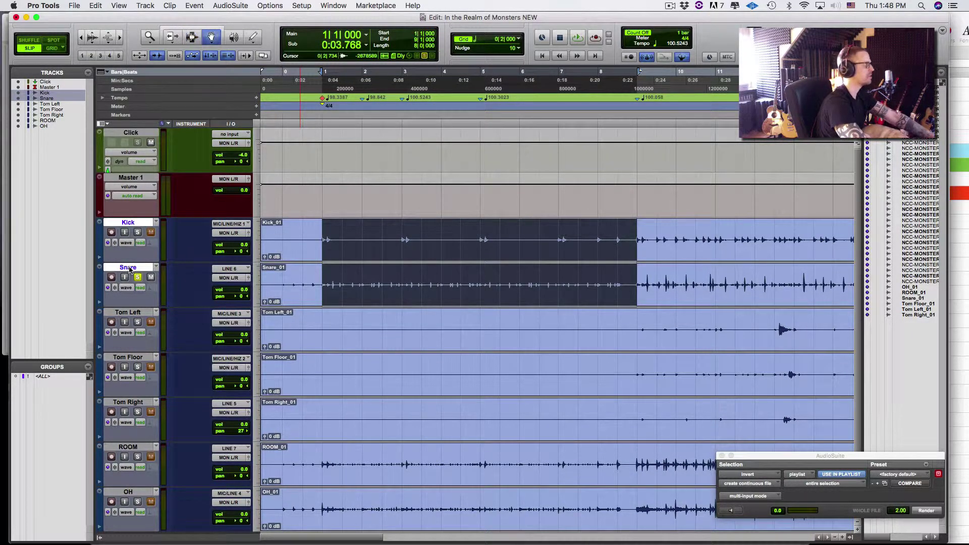
pyautogui.click(313, 245)
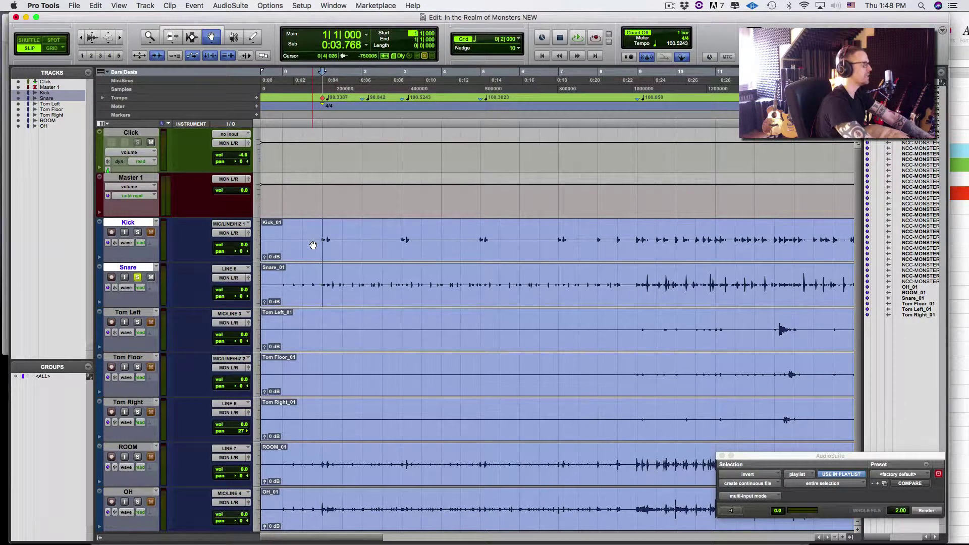
pyautogui.press('/')
pyautogui.press('/')
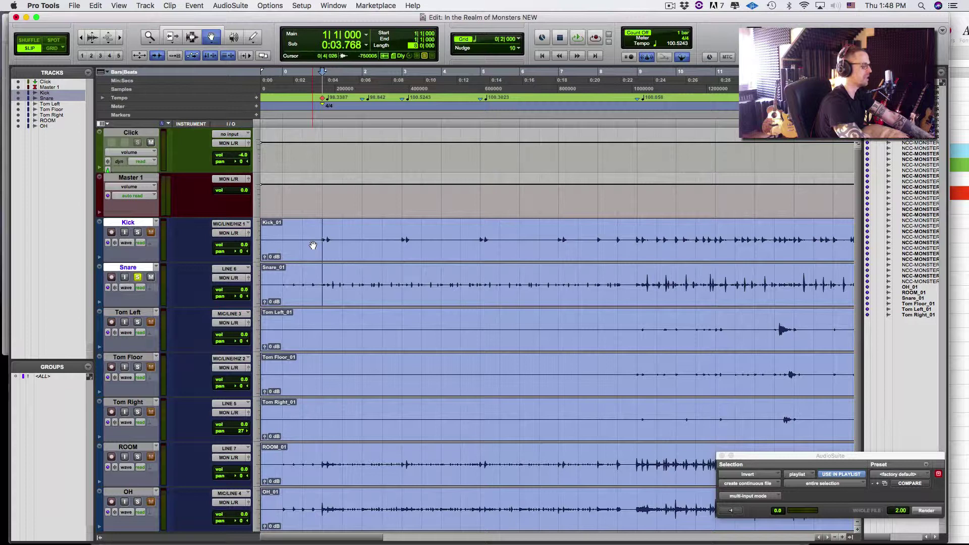
pyautogui.press('Return')
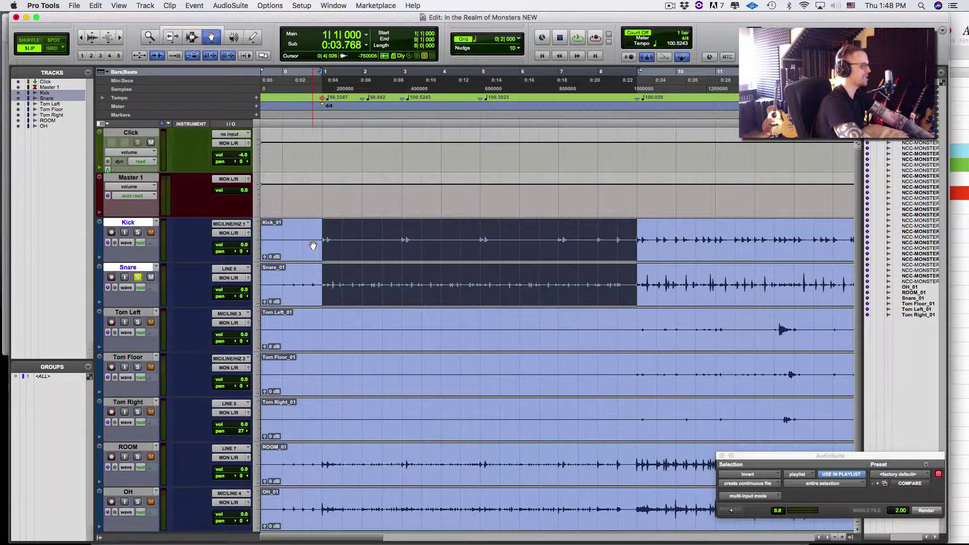
pyautogui.press('super+8')
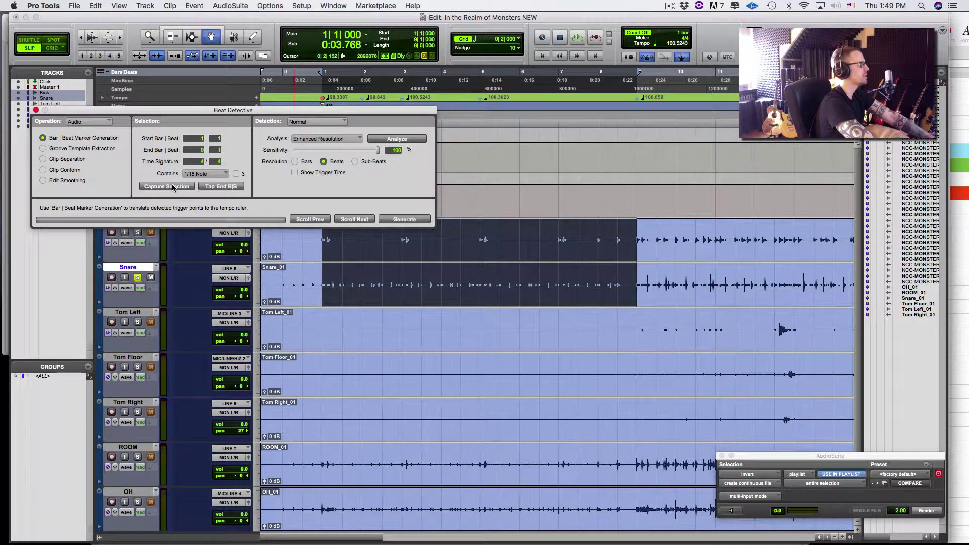
# - Set Contains to 1/16 Note, capture the bar 1–9 selection, and analyze the drums
pyautogui.click(195, 176)
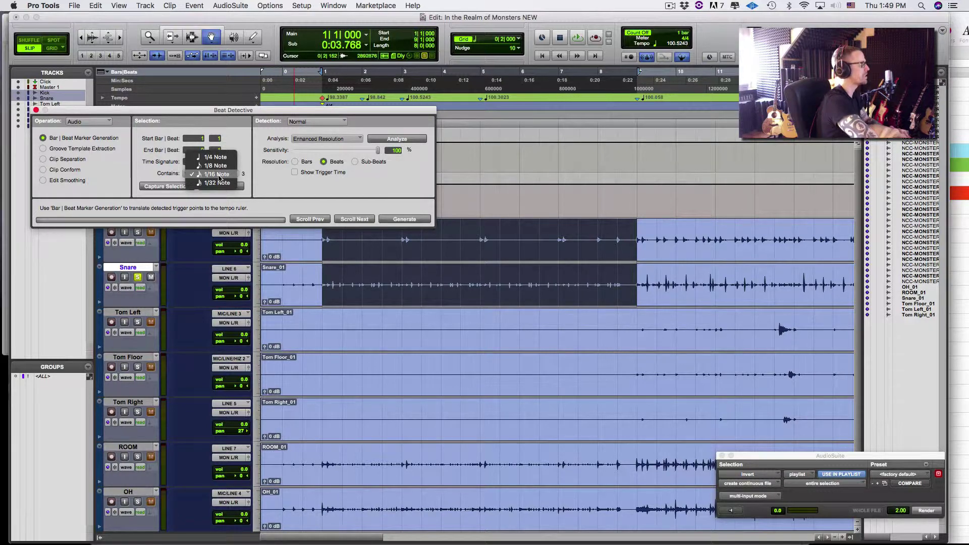
pyautogui.click(219, 175)
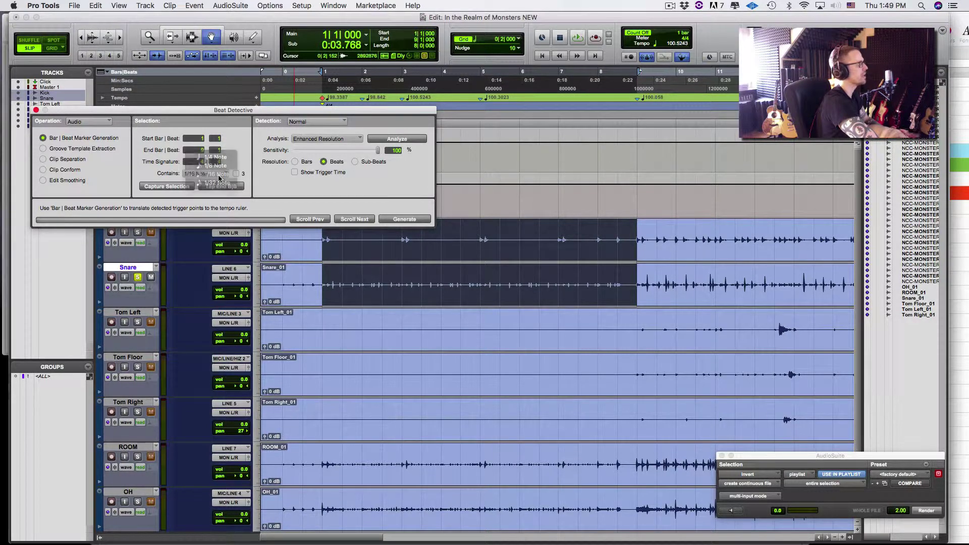
pyautogui.click(190, 185)
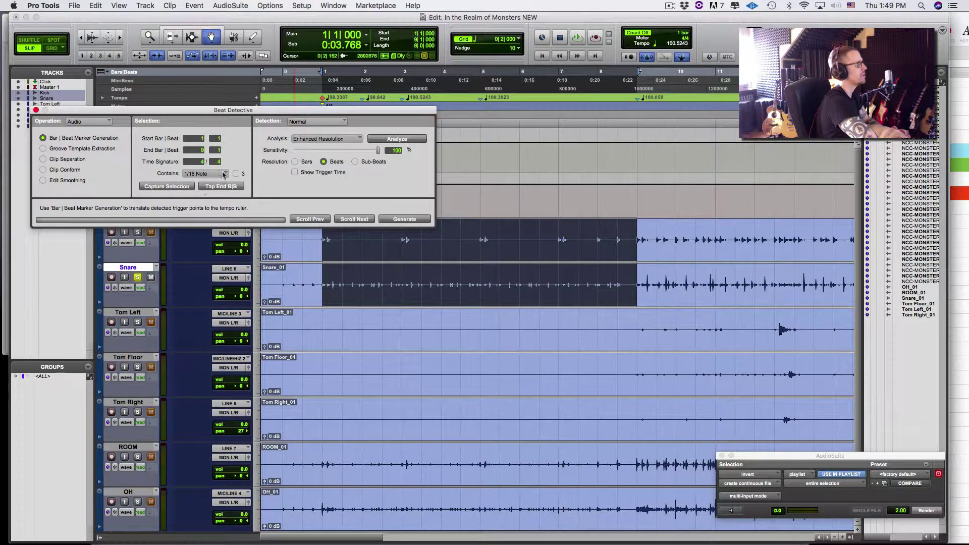
pyautogui.click(394, 141)
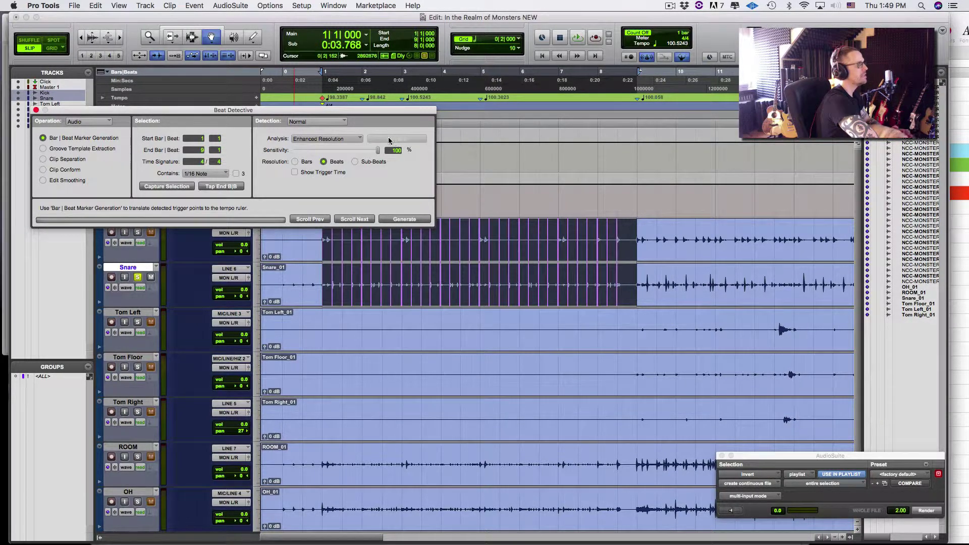
# - Keep Enhanced Resolution analysis and view triggers at Sub-Beats, then Beats resolution
pyautogui.click(338, 139)
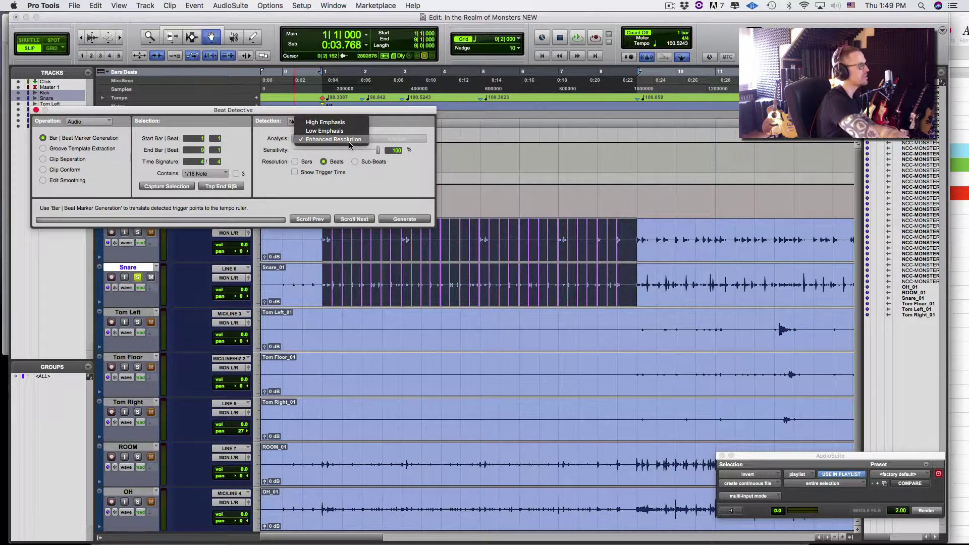
pyautogui.click(350, 141)
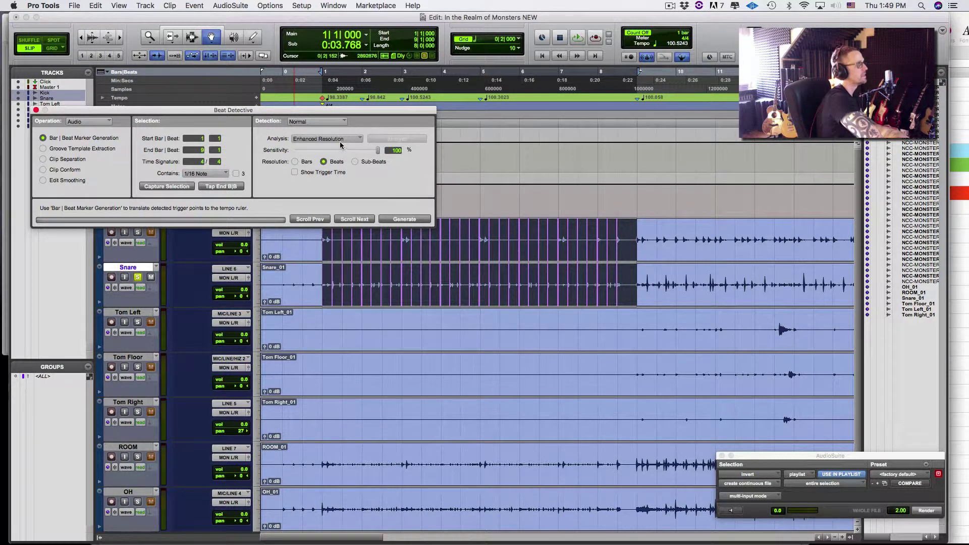
pyautogui.click(341, 146)
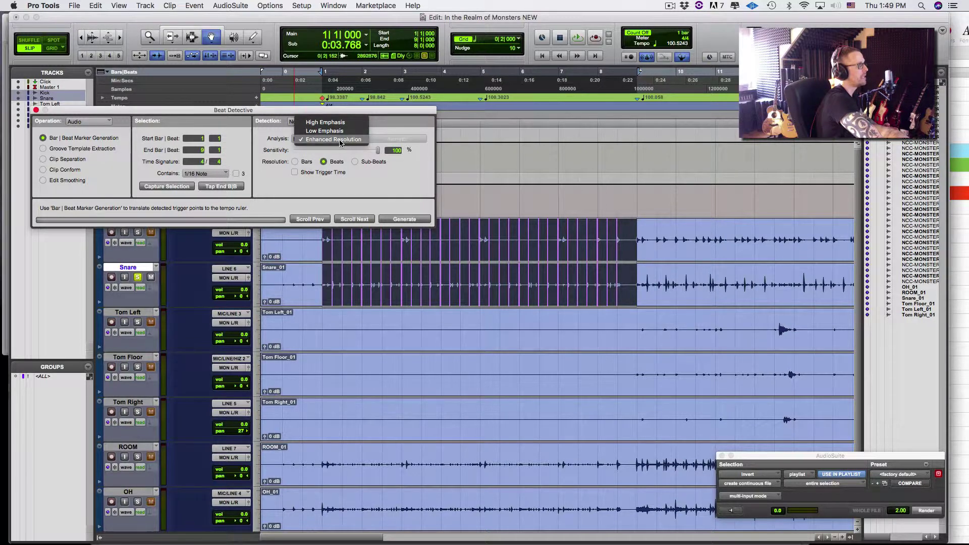
pyautogui.click(341, 141)
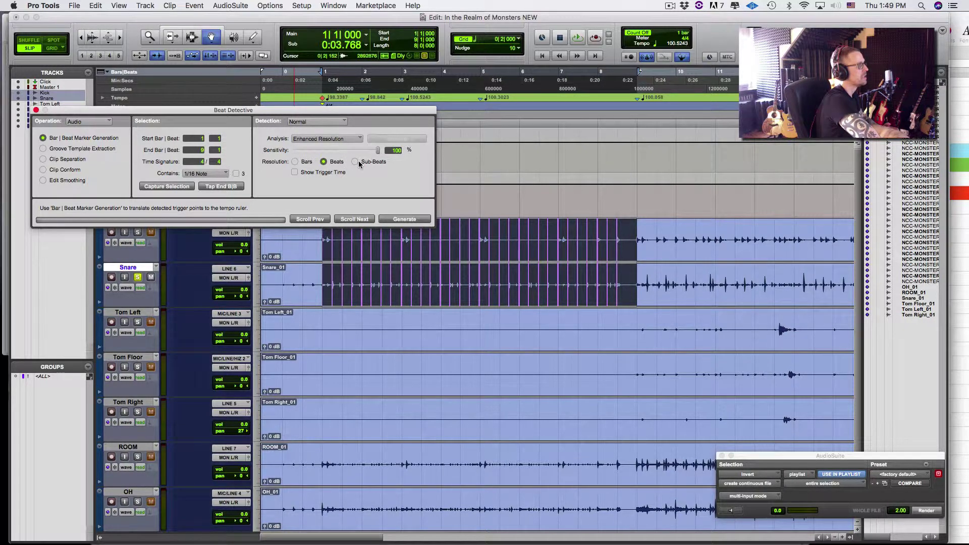
pyautogui.click(356, 163)
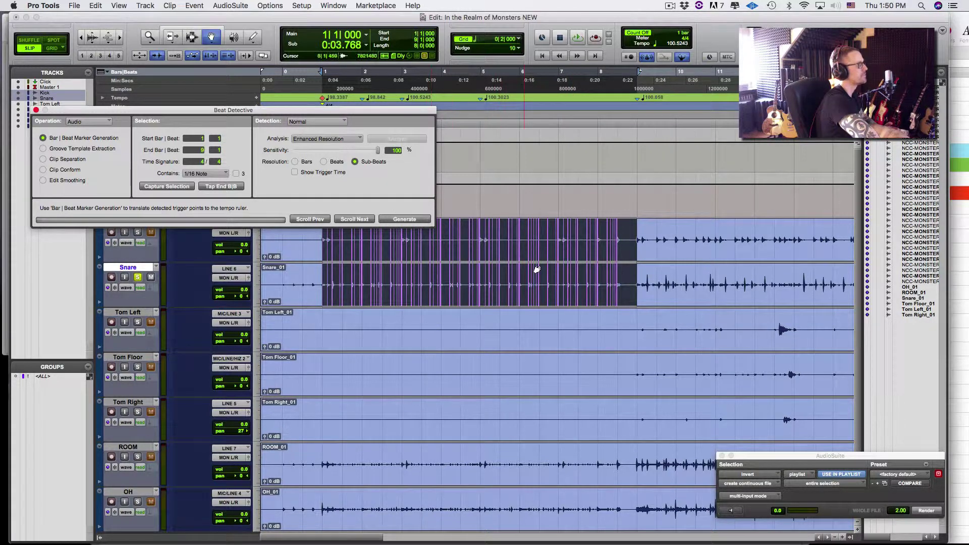
pyautogui.click(324, 162)
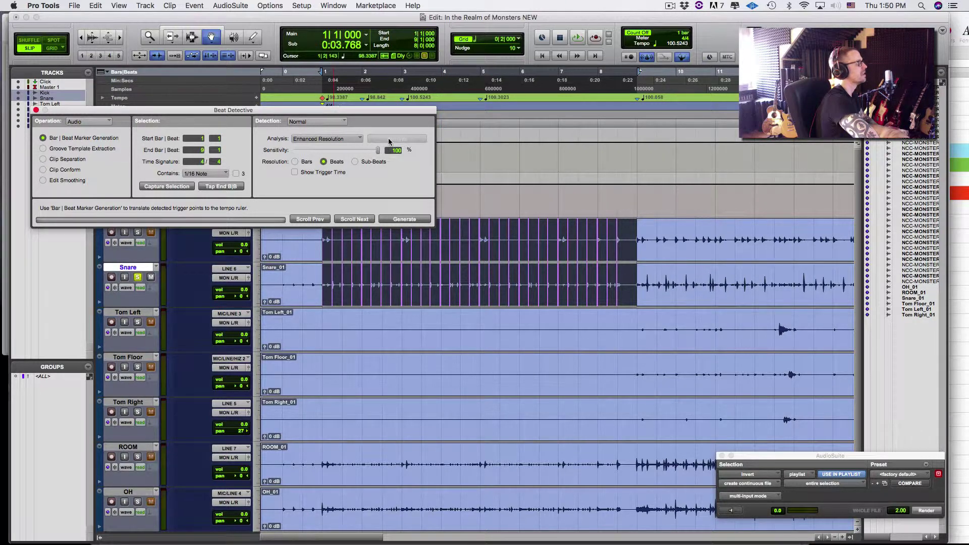
# - Generate bar|beat markers with Preserve Tick Position (Move), then drag Beat Detective to the lower right
pyautogui.click(390, 220)
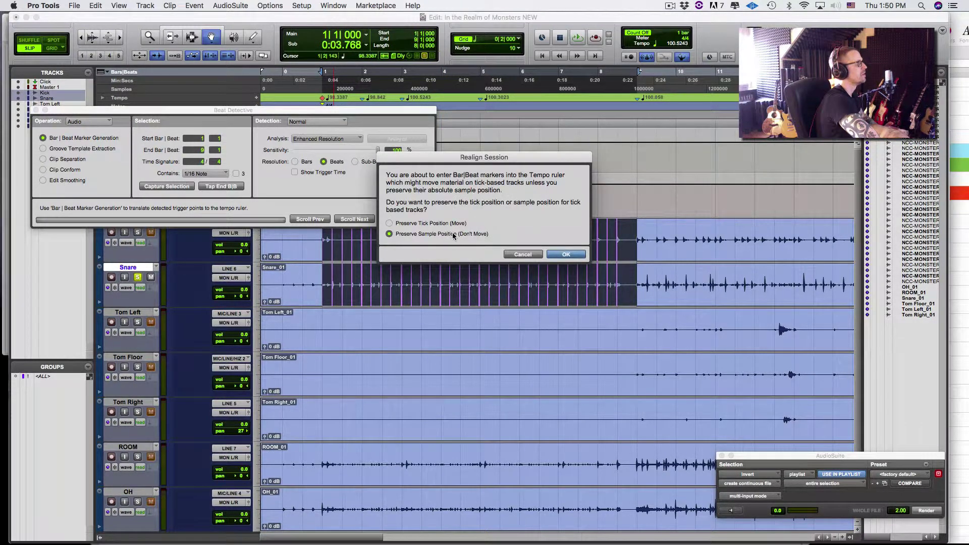
pyautogui.click(435, 224)
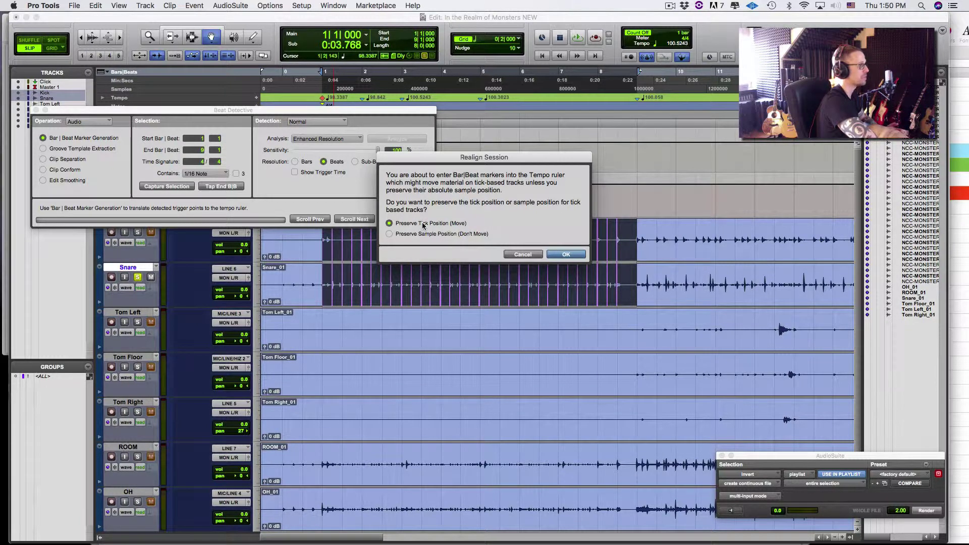
pyautogui.click(566, 255)
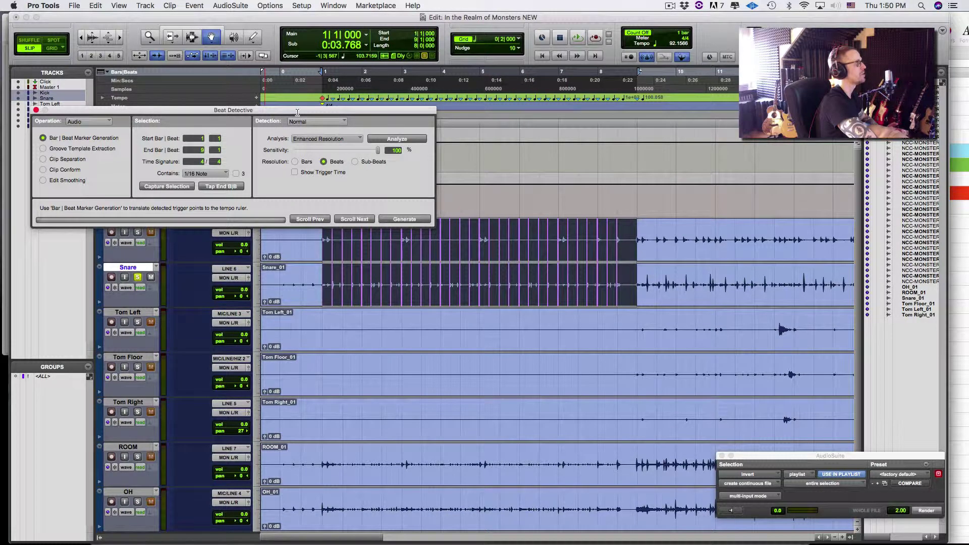
pyautogui.moveTo(298, 109); pyautogui.dragTo(678, 380)
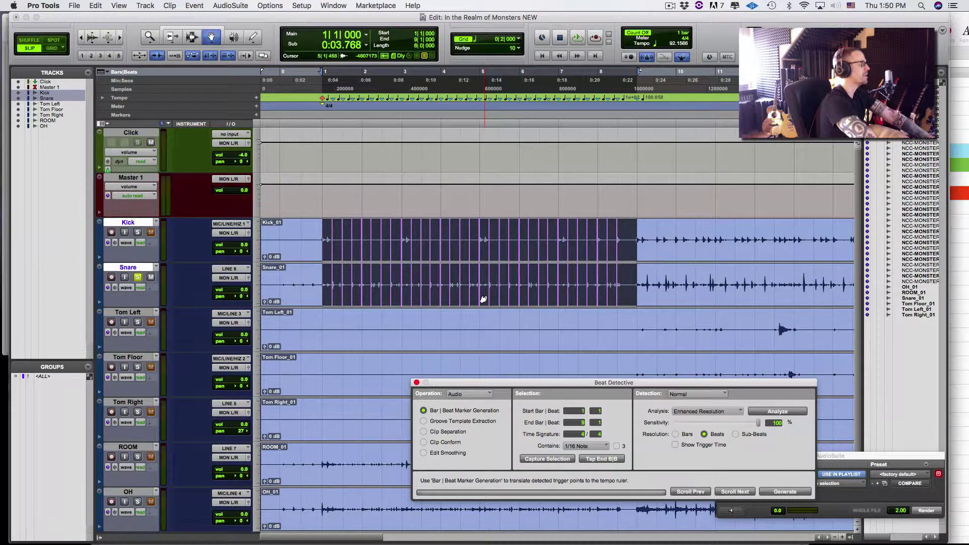
# - Play and stop the beat-mapped opening, then zoom out to show bars 1 through 23
pyautogui.press('space')
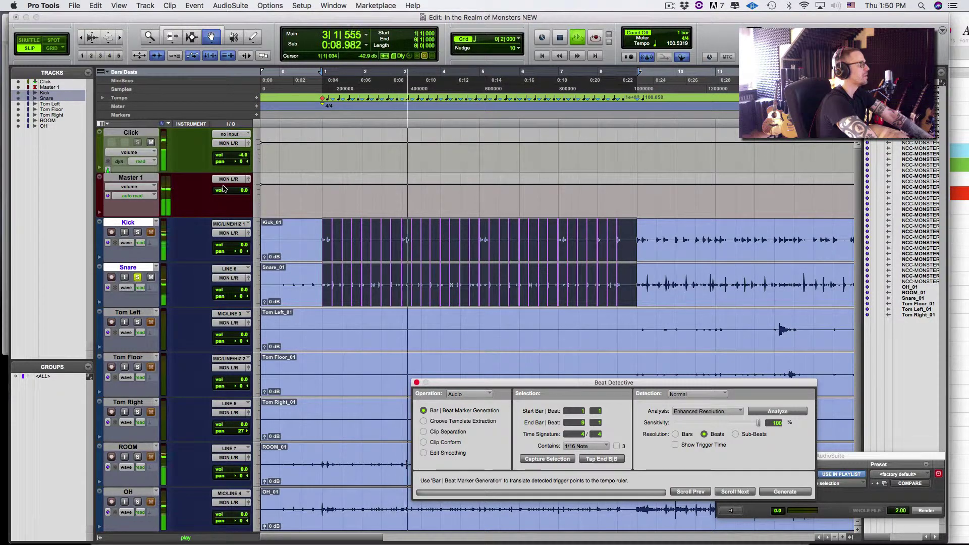
pyautogui.press('space')
pyautogui.press('r')
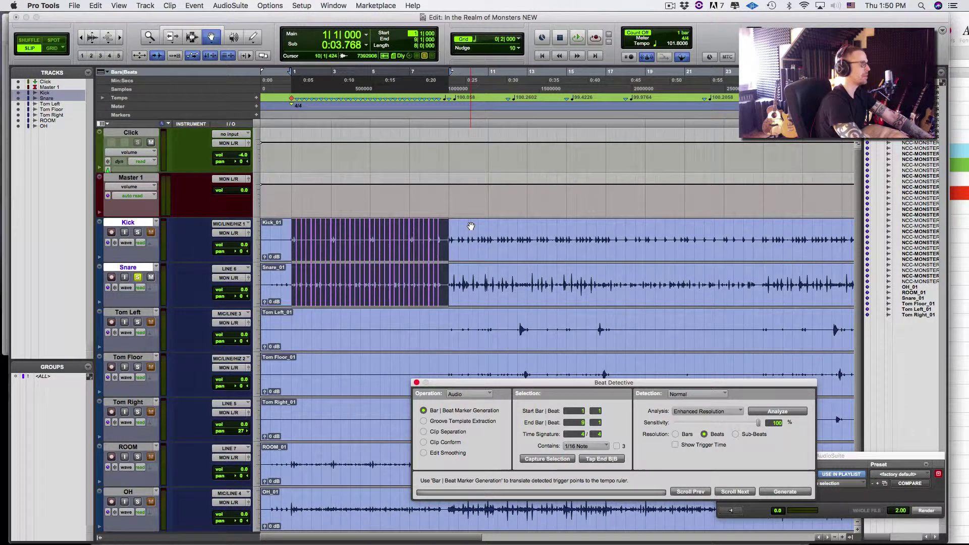
# - Start the selection at bar 9, then capture, analyze and generate markers for bars 9–17
pyautogui.write('9')
pyautogui.press('Return')
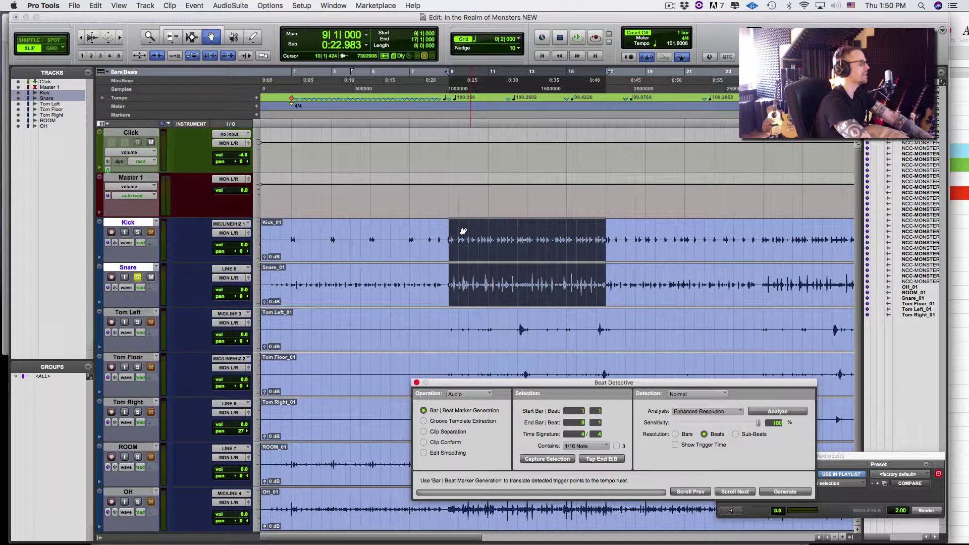
pyautogui.click(549, 458)
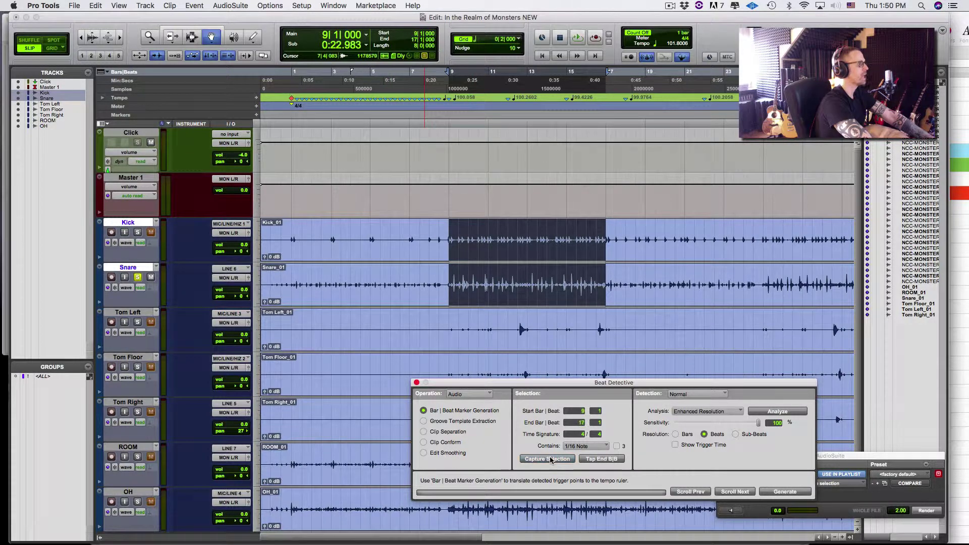
pyautogui.click(766, 412)
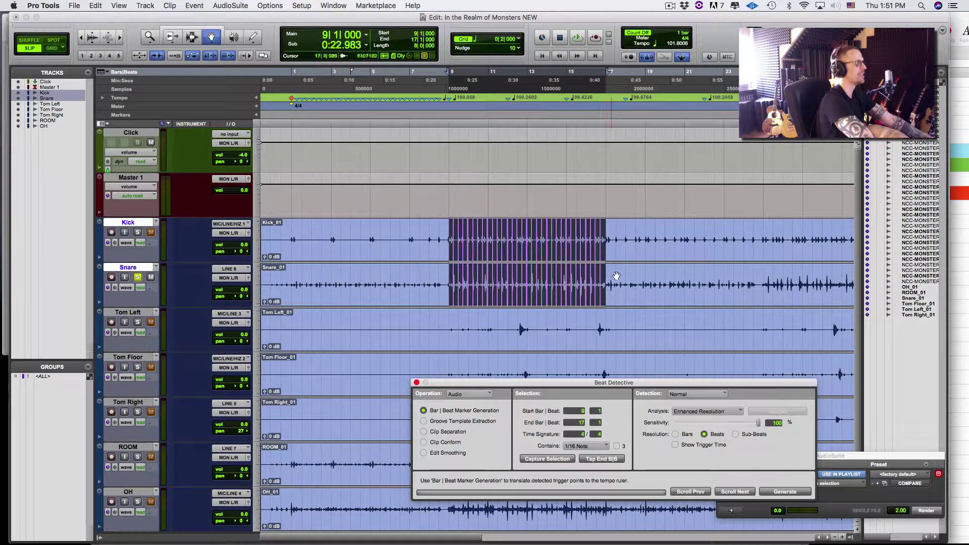
pyautogui.click(788, 492)
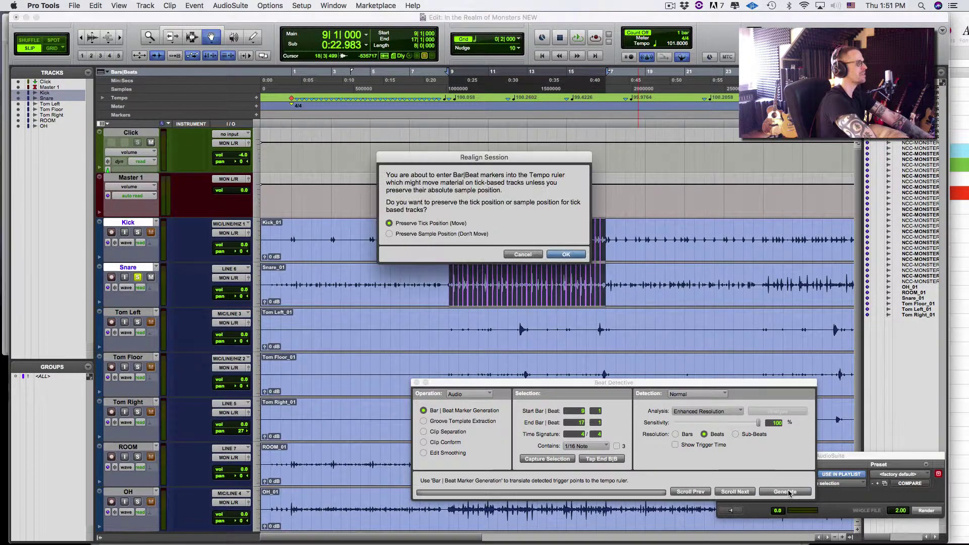
pyautogui.click(571, 255)
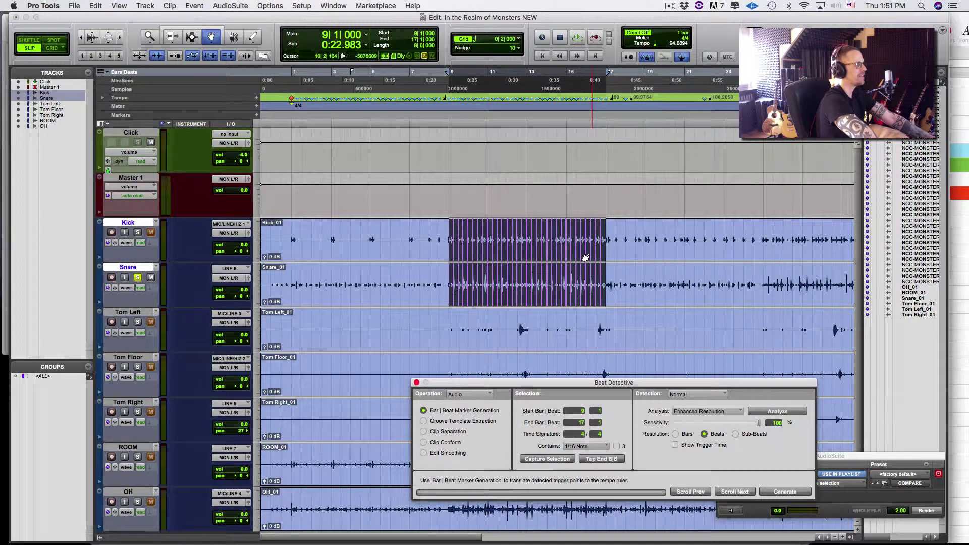
# - Audition the newly mapped bars from bar 9 several times
pyautogui.press('space')
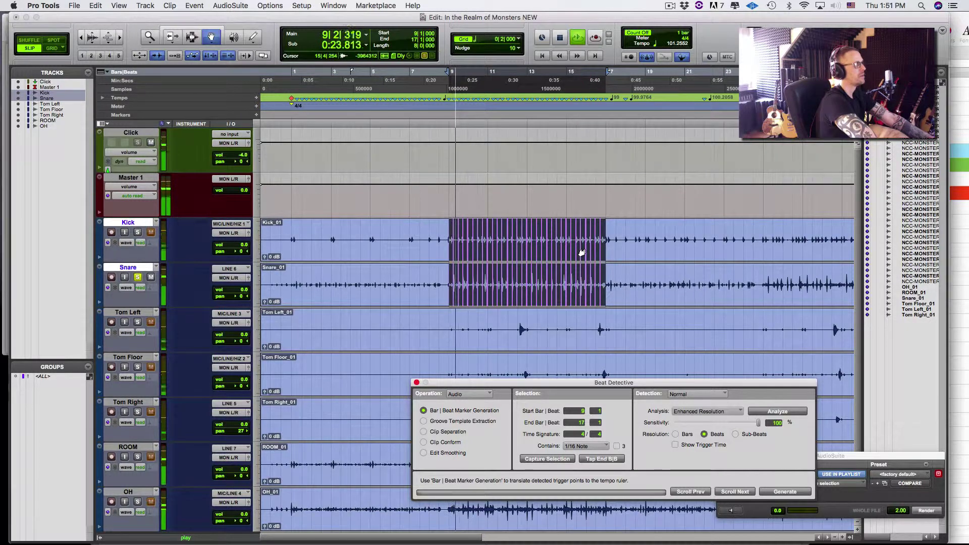
pyautogui.press('space')
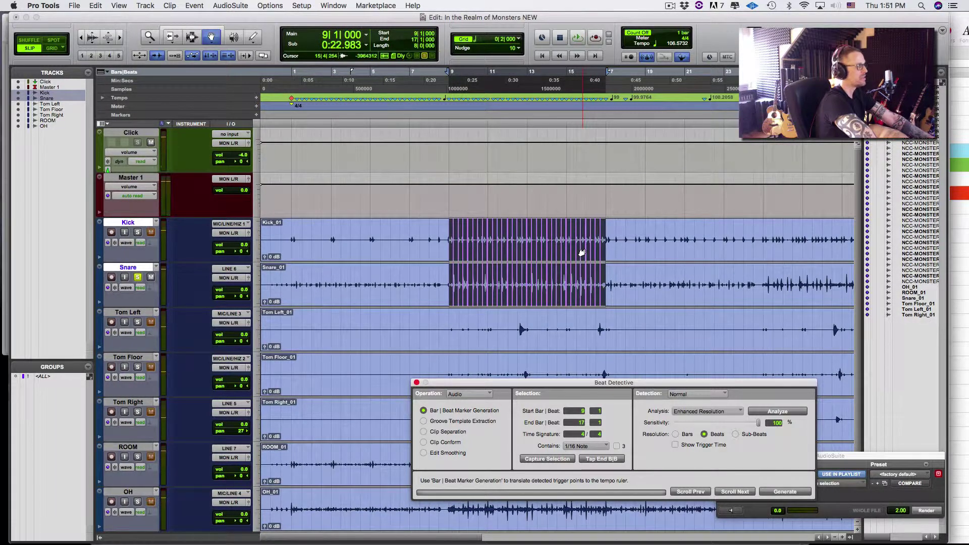
pyautogui.press('space')
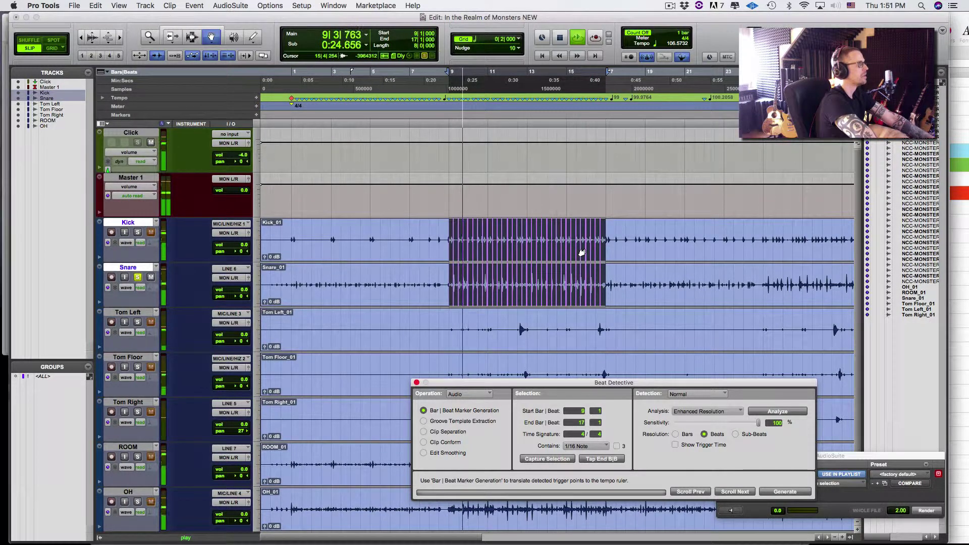
# - Stop playback and select bars 17 to 25 on the Kick and Snare tracks
pyautogui.press('space')
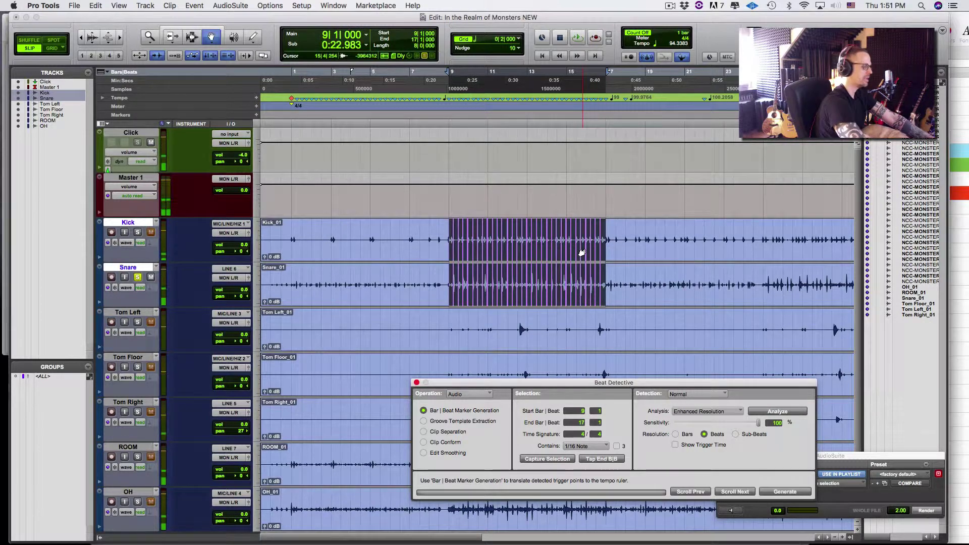
pyautogui.write('8')
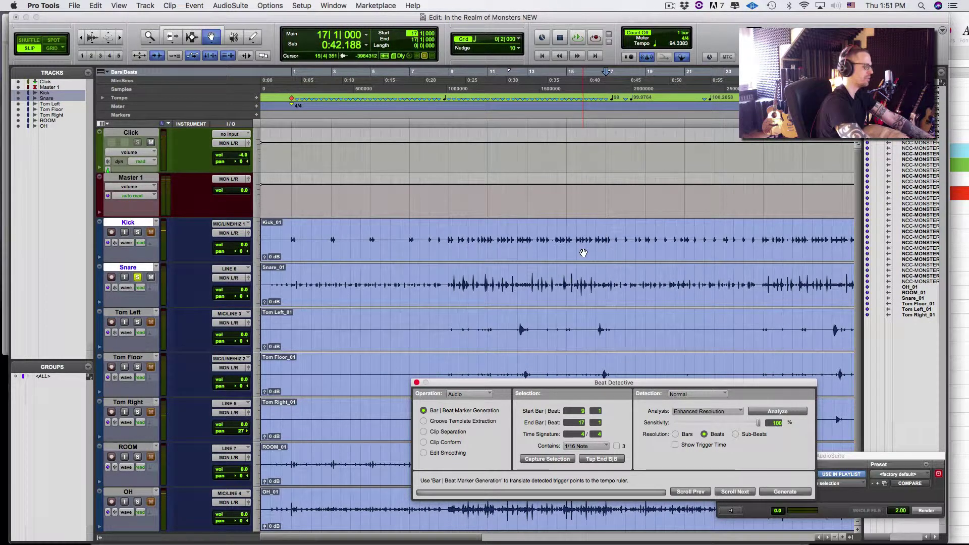
pyautogui.press('Return')
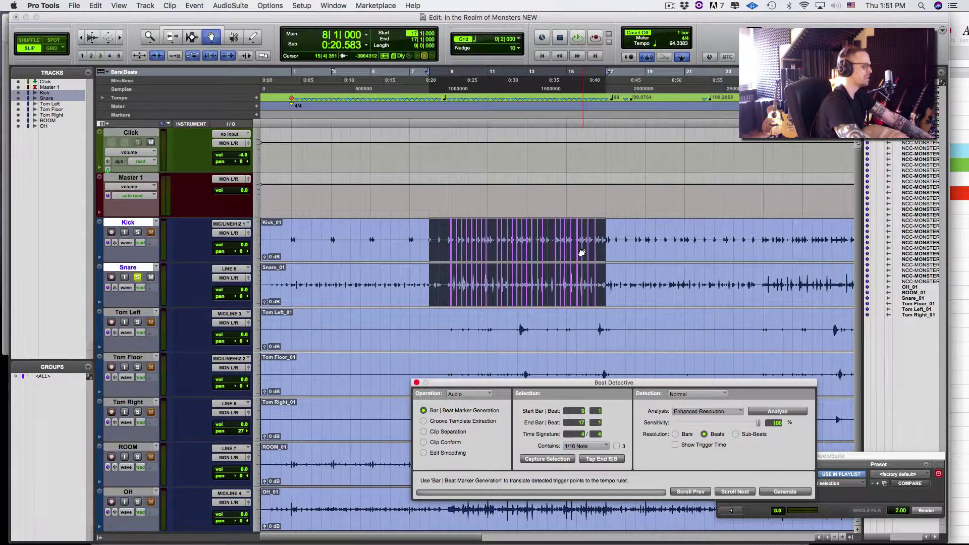
pyautogui.press('Right')
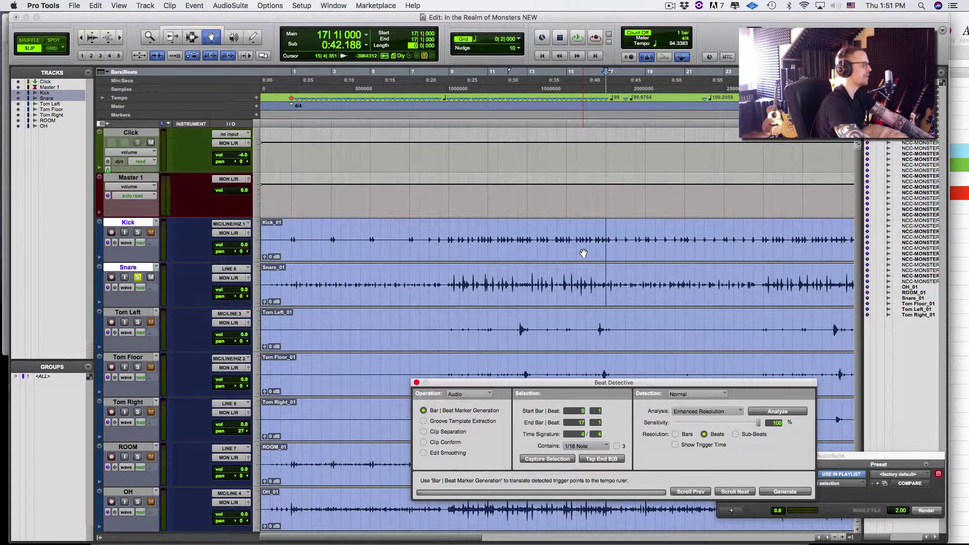
pyautogui.write('25')
pyautogui.press('Return')
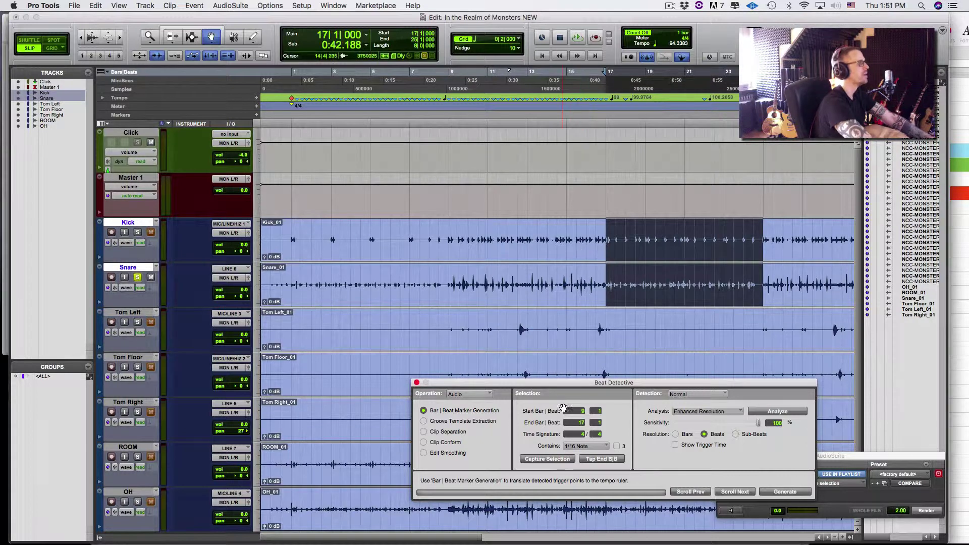
# - Capture, analyze and generate bar|beat markers for bars 17–25, confirming Realign Session
pyautogui.click(547, 458)
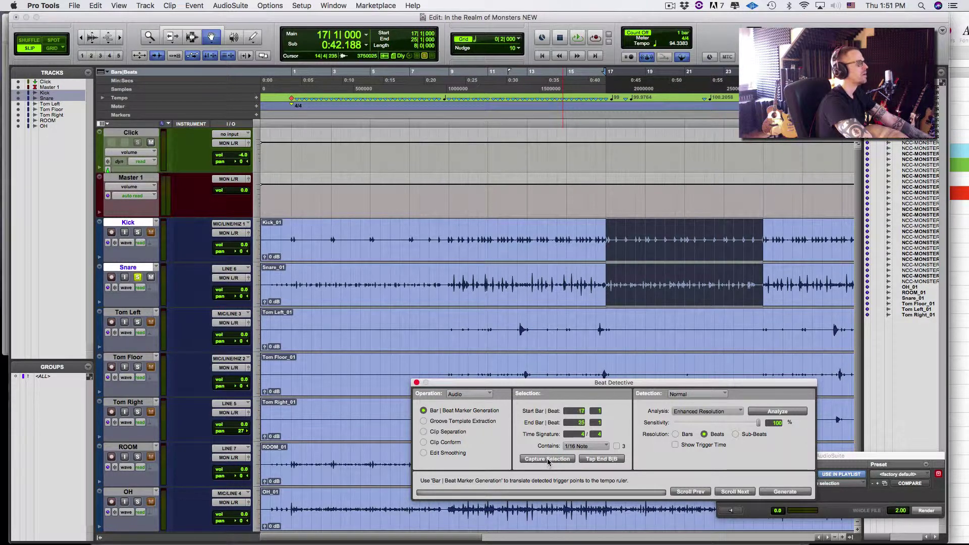
pyautogui.click(796, 412)
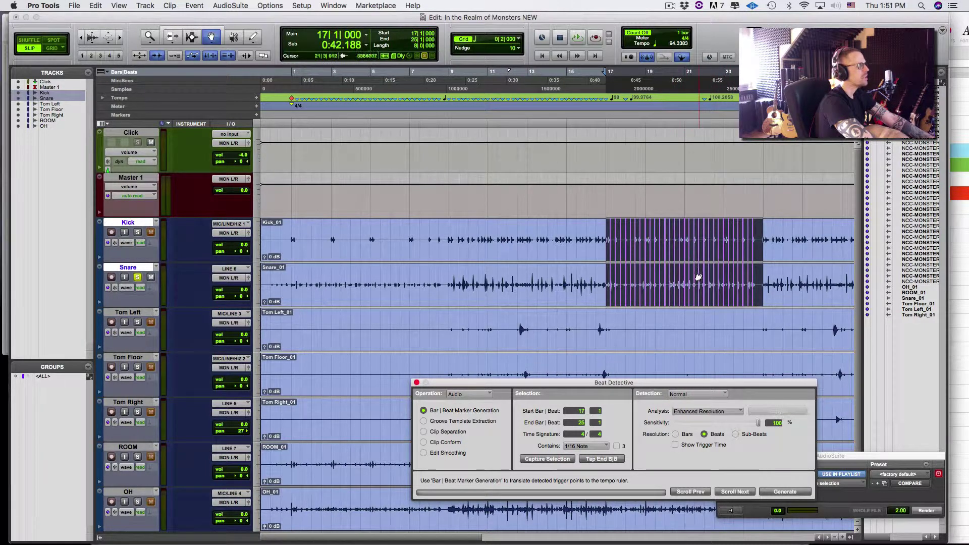
pyautogui.click(782, 490)
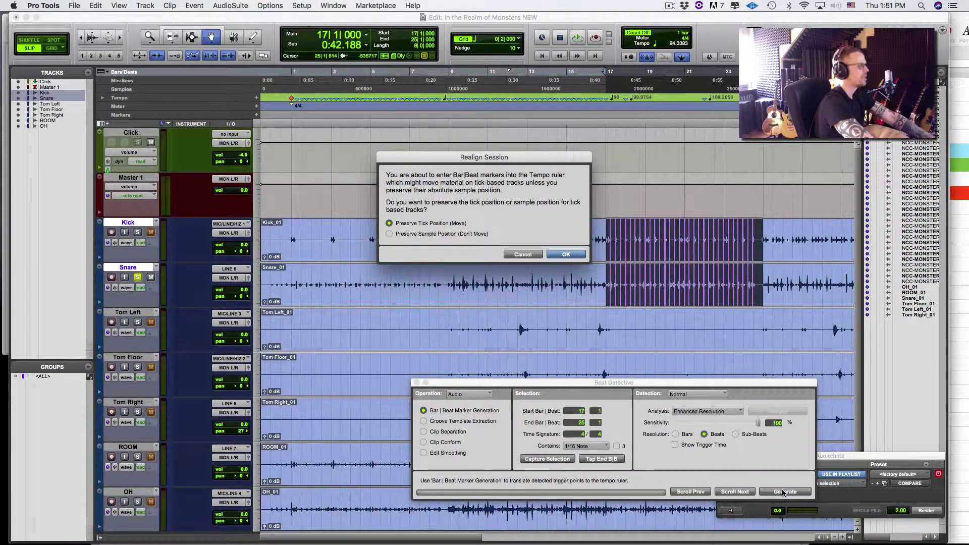
pyautogui.press('Return')
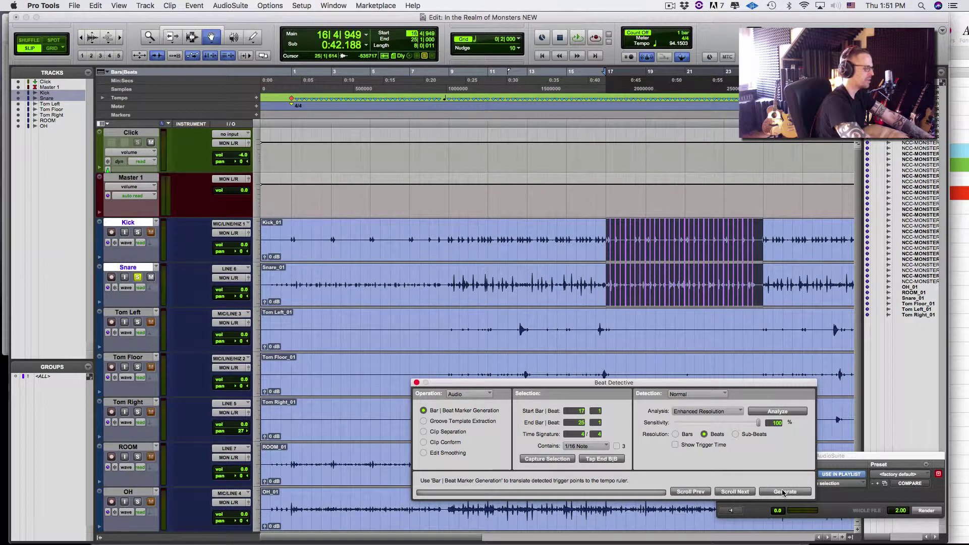
# - Advance the selection to bars 25–33 and zoom in around it
pyautogui.press('super+shift+Right')
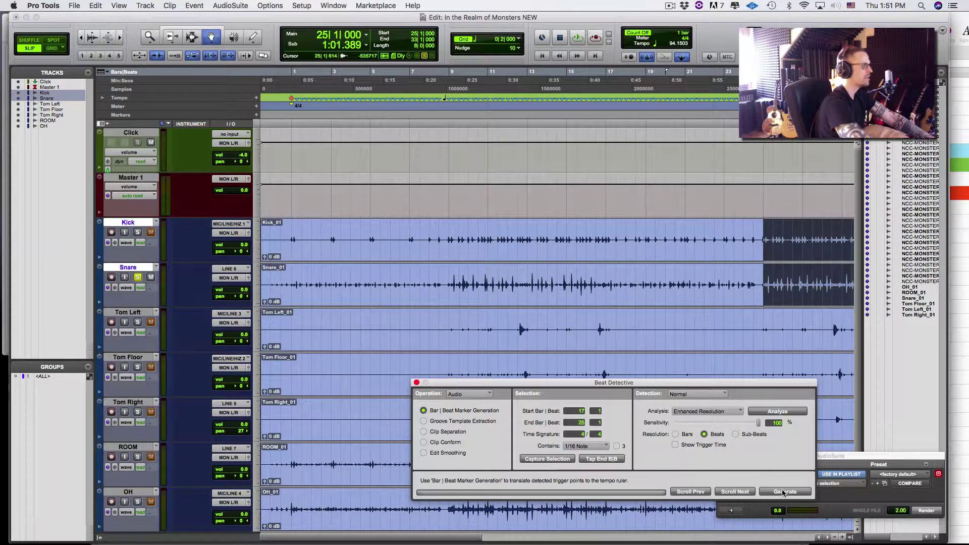
pyautogui.click(785, 491)
pyautogui.press('super+bracketleft')
pyautogui.press('super+bracketleft')
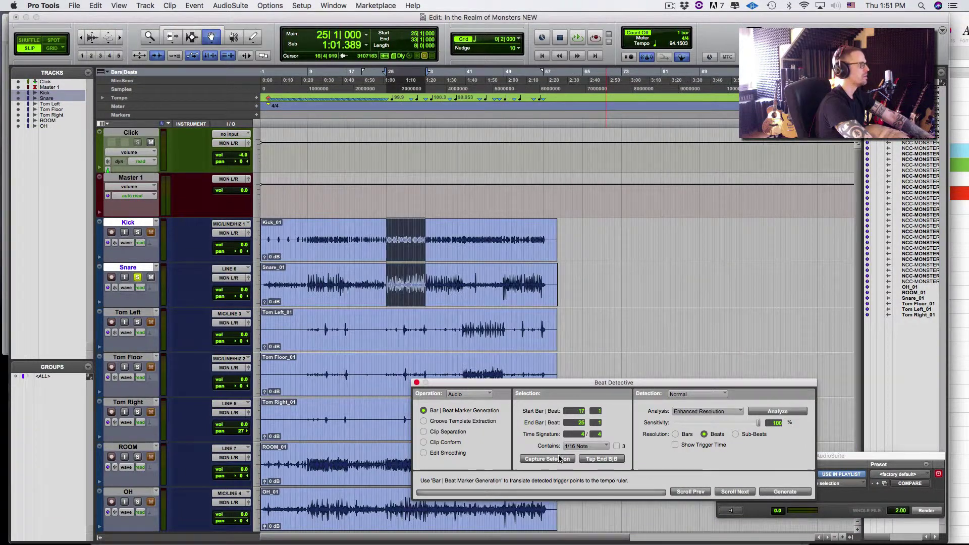
pyautogui.press('super+bracketright')
pyautogui.press('super+bracketright')
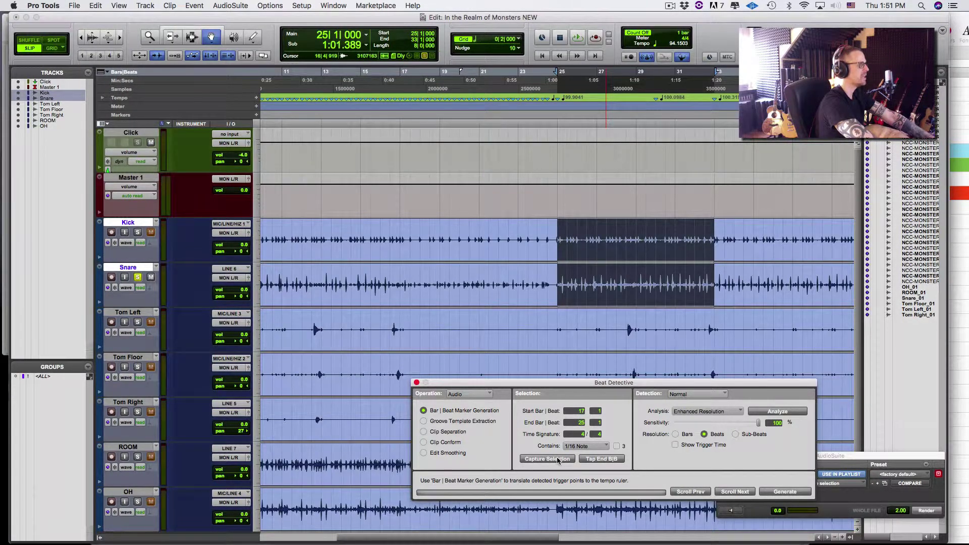
# - Capture, analyze and generate markers for bars 25–33, accept Realign, and play back to check
pyautogui.click(547, 459)
pyautogui.click(778, 411)
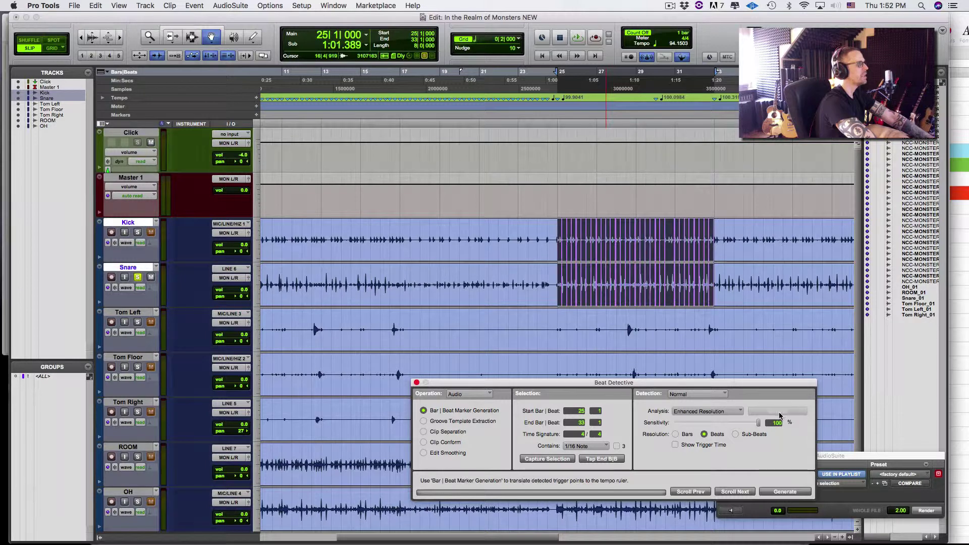
pyautogui.click(781, 493)
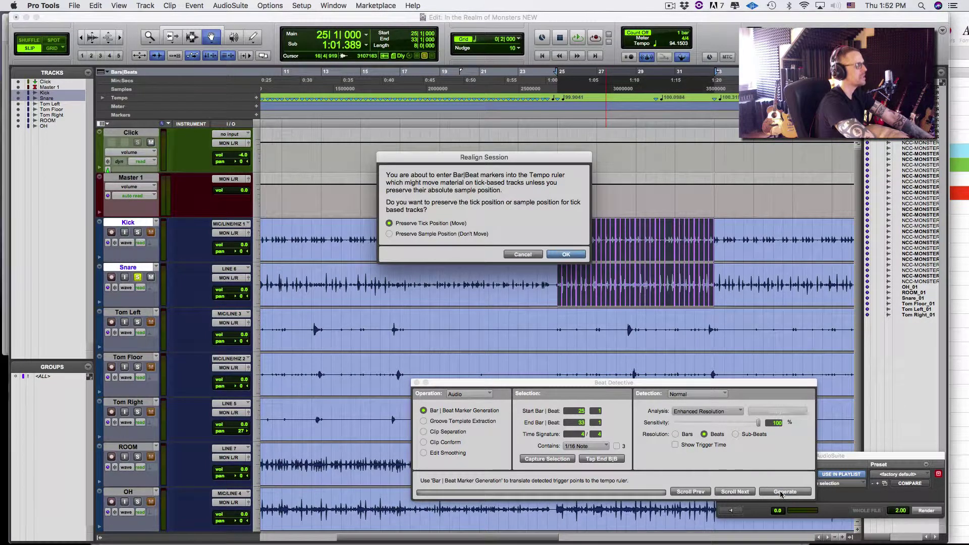
pyautogui.click(578, 252)
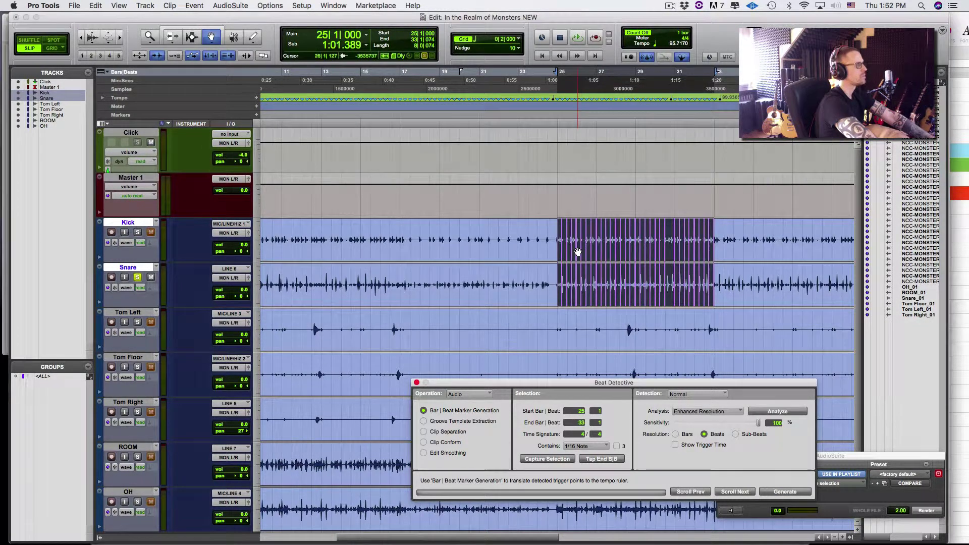
pyautogui.press('space')
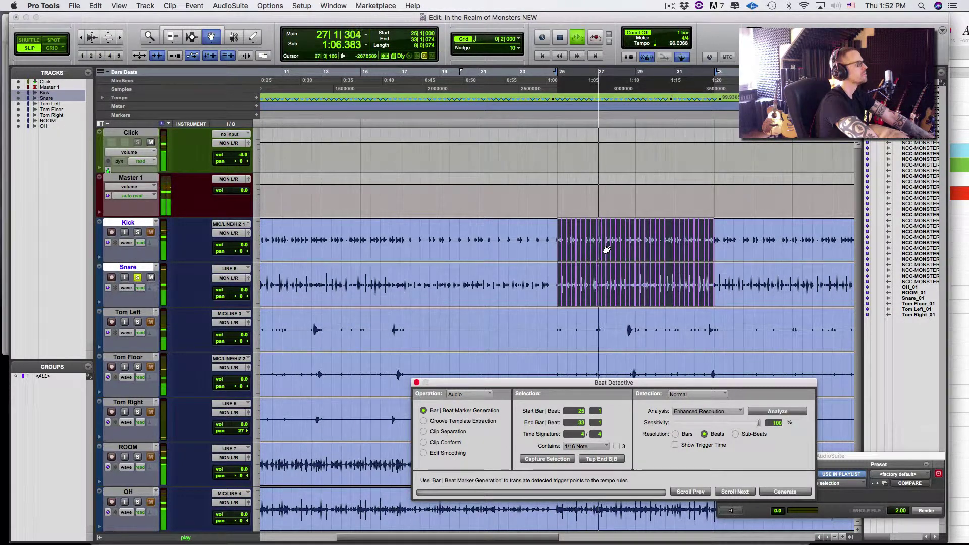
pyautogui.press('space')
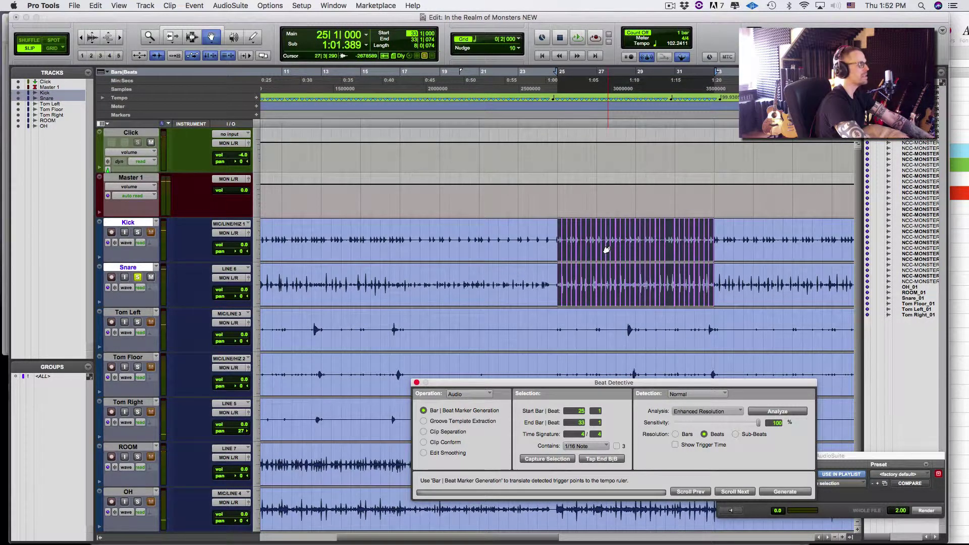
# - Select bars 33–41 on Kick and Snare, analyze, generate markers and accept Realign Session
pyautogui.press('Right')
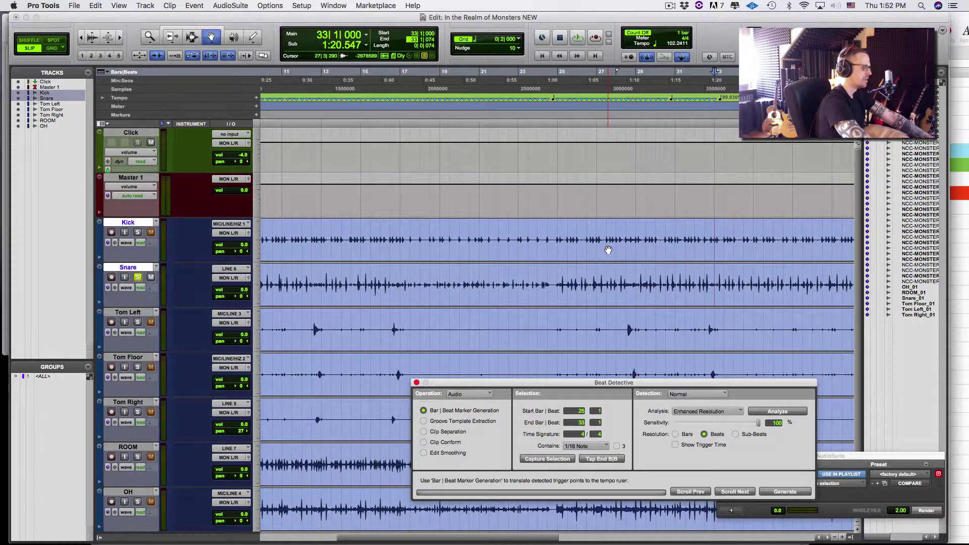
pyautogui.hotkey('shift', 'Tab')
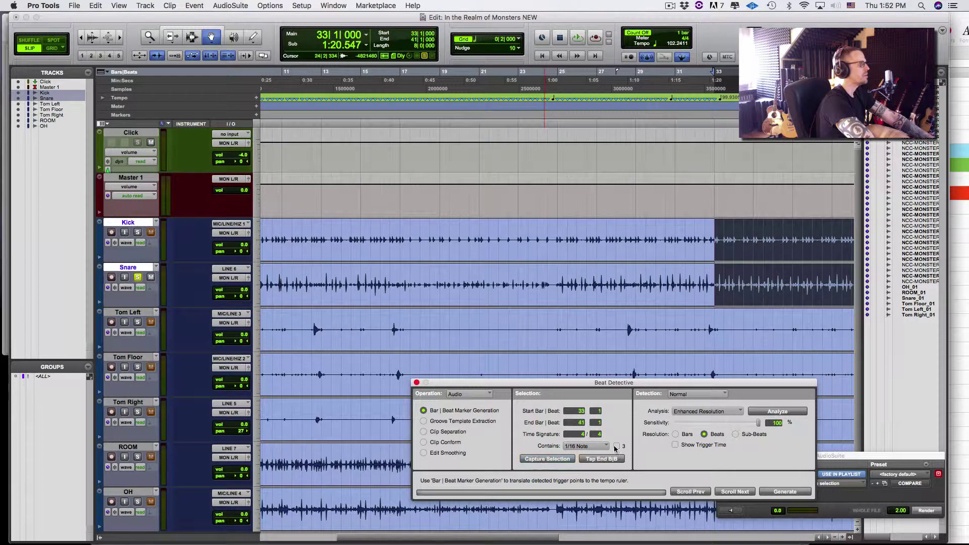
pyautogui.click(766, 412)
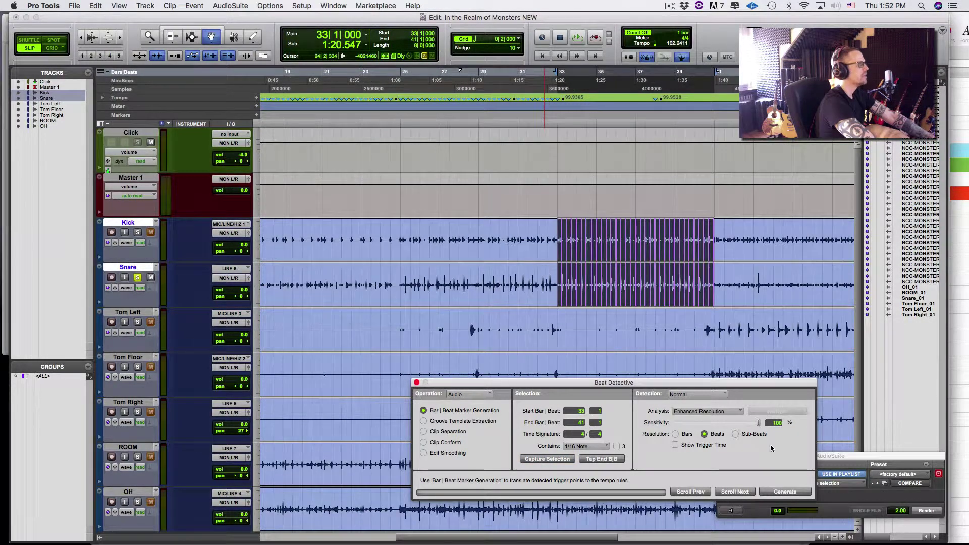
pyautogui.click(782, 493)
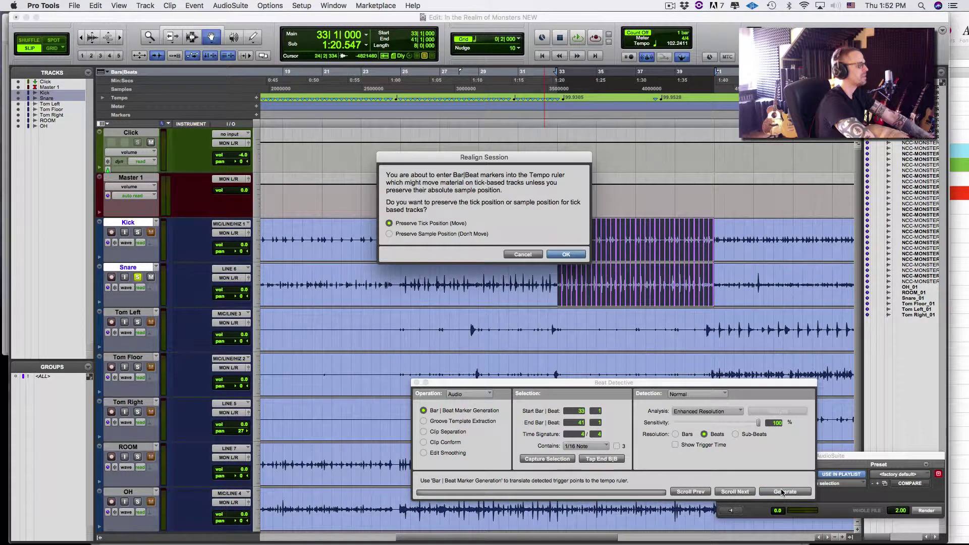
pyautogui.press('Return')
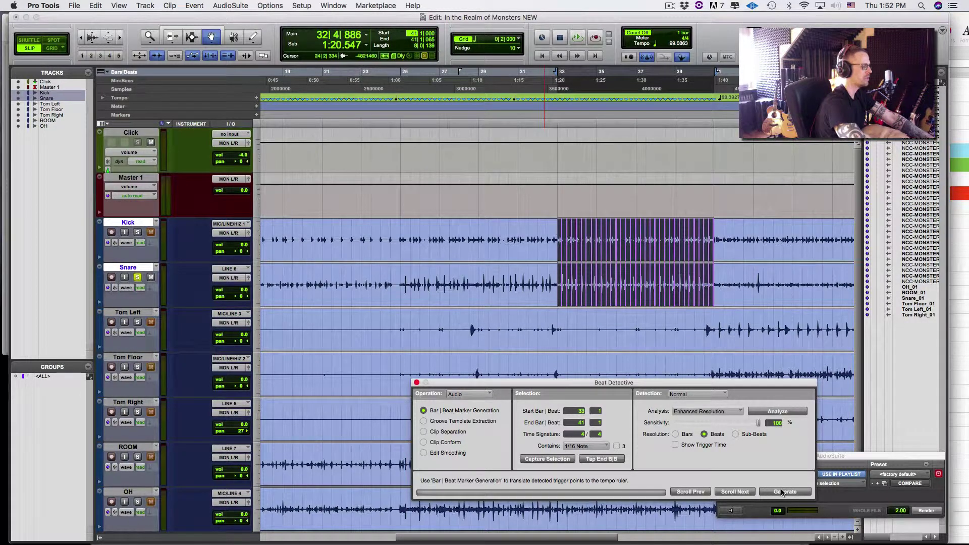
# - Move the selection to bars 41–49, then capture, analyze and generate markers, confirming realign
pyautogui.press('Return')
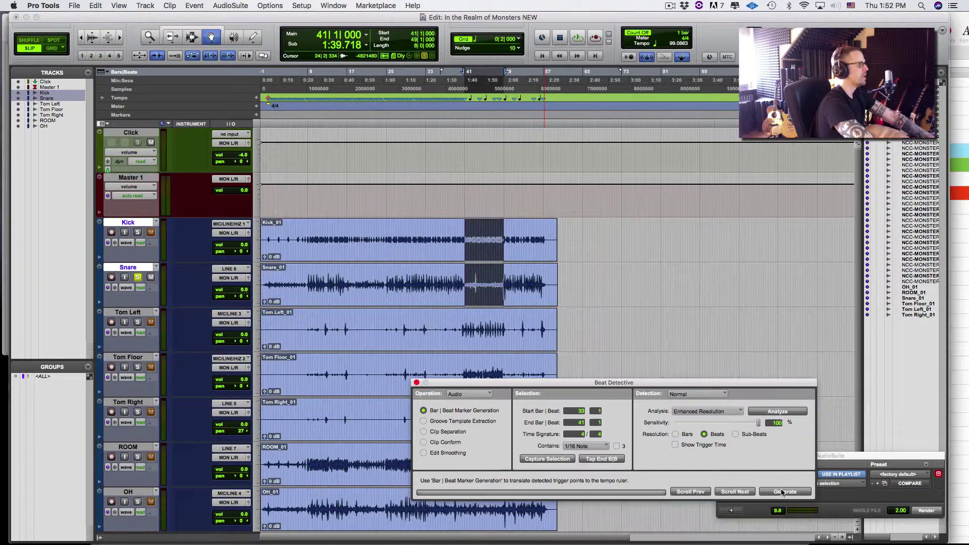
pyautogui.click(549, 459)
pyautogui.click(770, 412)
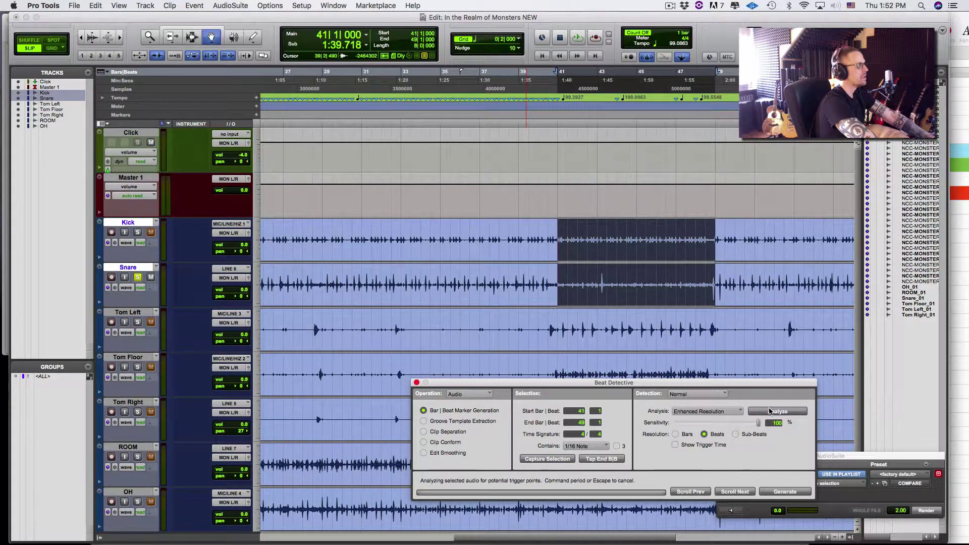
pyautogui.click(777, 492)
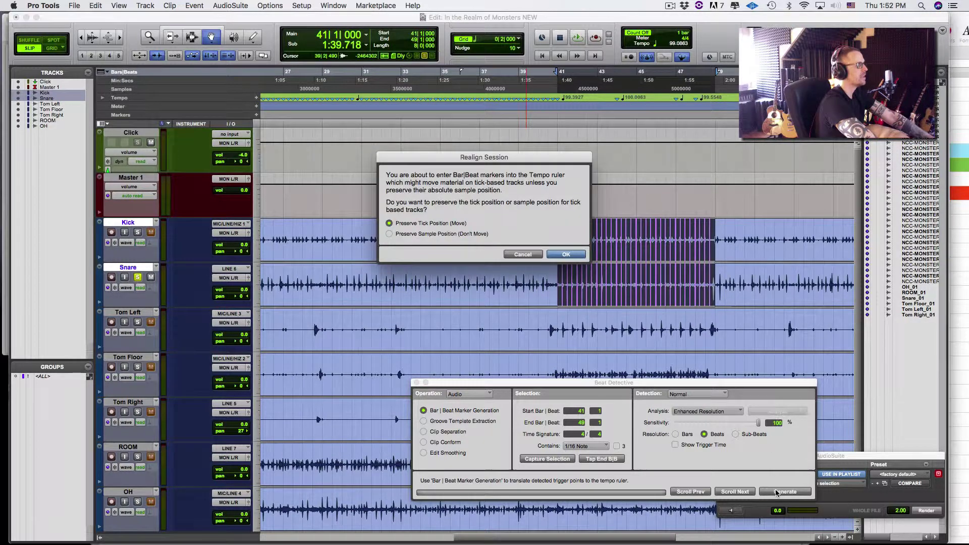
pyautogui.press('Return')
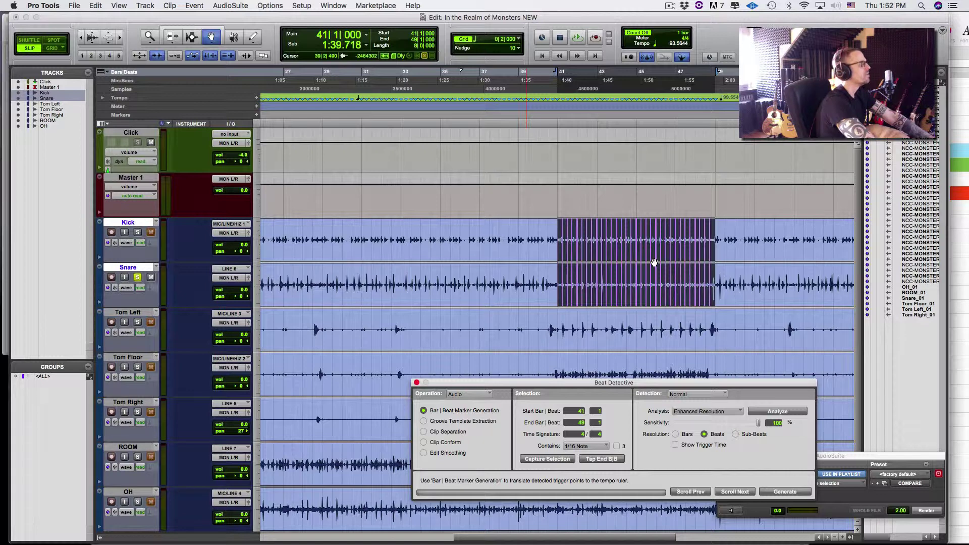
# - Set an 8-bar selection running from bar 49 to bar 57
pyautogui.press('Right')
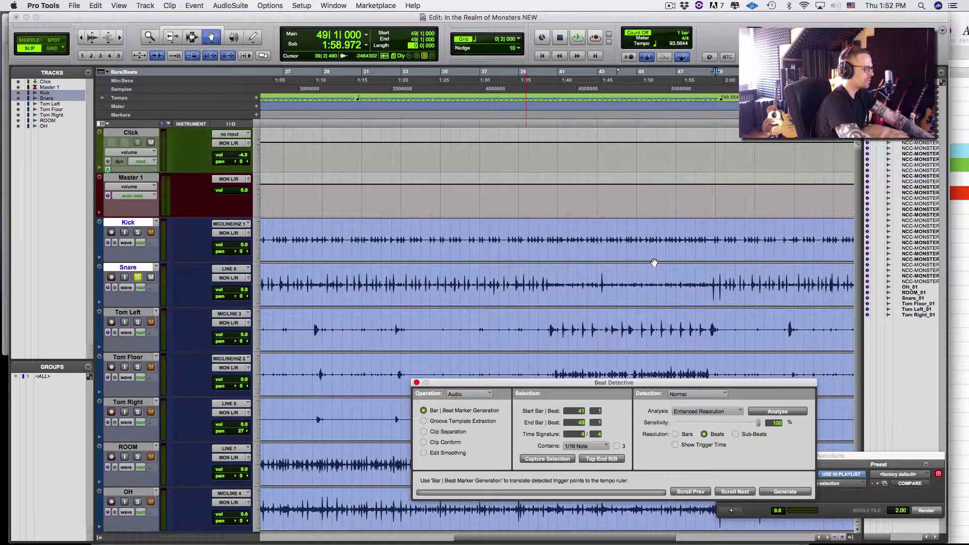
pyautogui.hotkey('alt', 'shift', 'Return')
pyautogui.press('super+bracketleft')
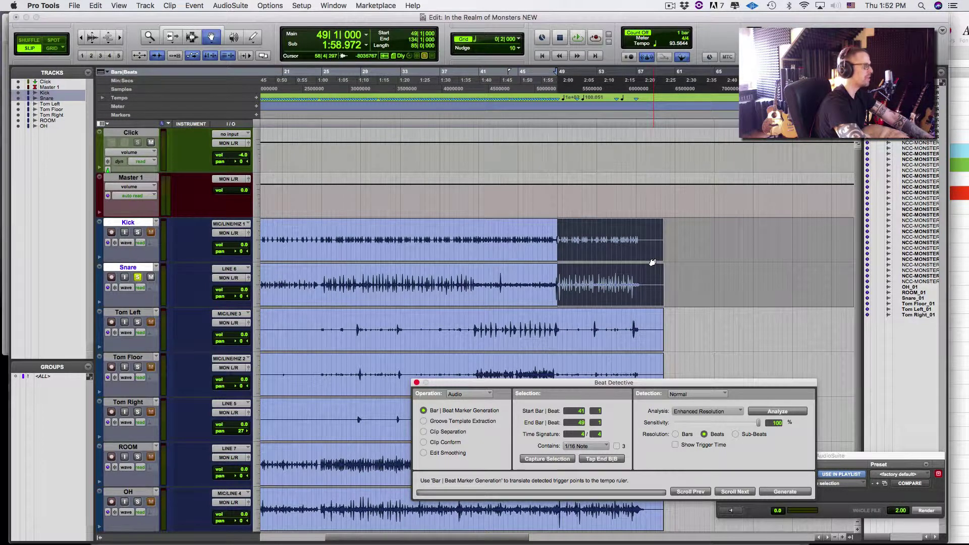
pyautogui.press('KP_Divide')
pyautogui.press('KP_Divide')
pyautogui.press('KP_Divide')
pyautogui.write('8')
pyautogui.press('Return')
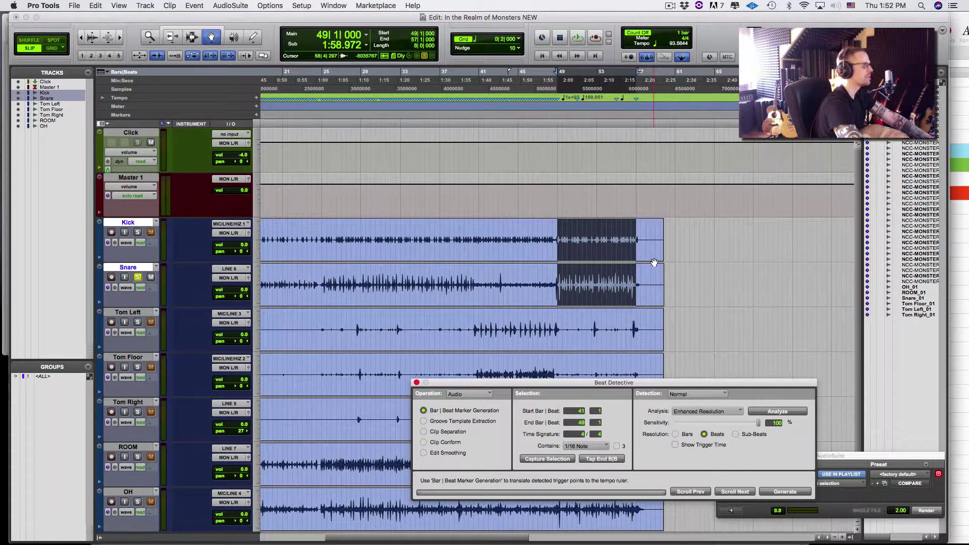
# - Capture, analyze and generate bar|beat markers for bars 49–57, confirming Realign Session
pyautogui.click(530, 459)
pyautogui.click(783, 412)
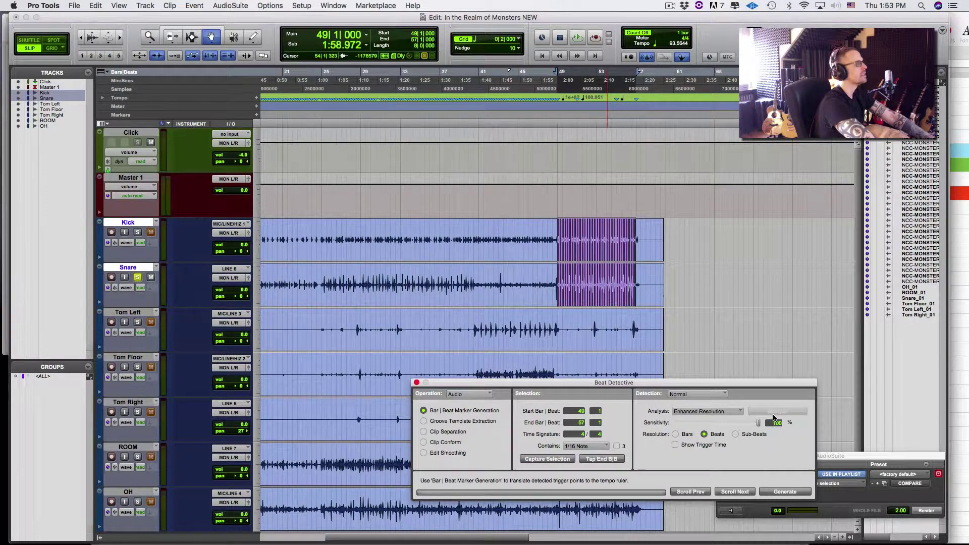
pyautogui.click(773, 492)
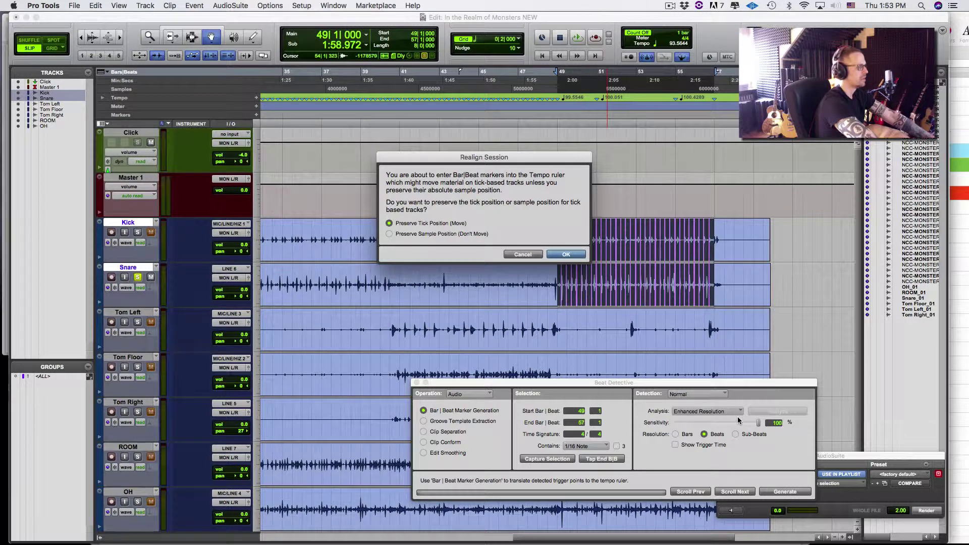
pyautogui.press('Return')
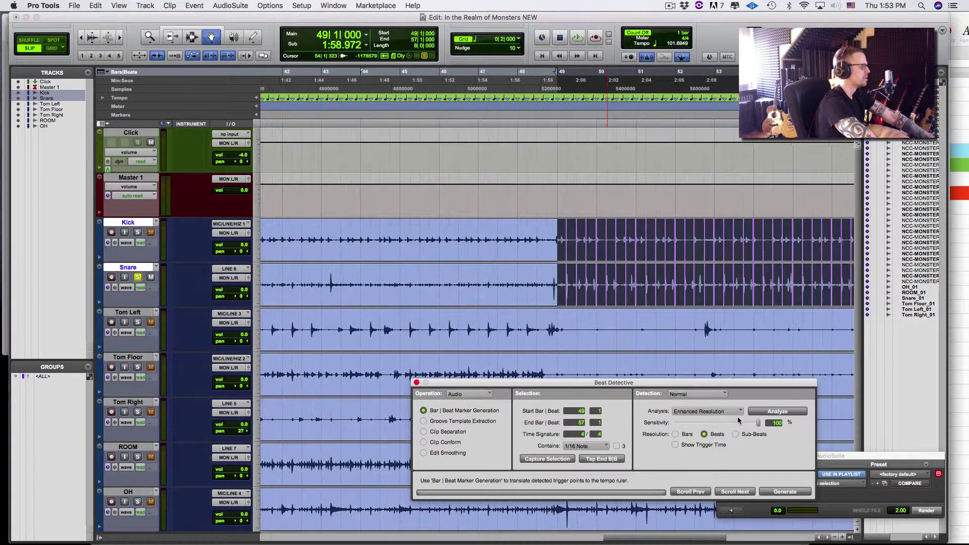
# - Play back the new tempo map, zoom out, and unsolo the Snare track
pyautogui.press('space')
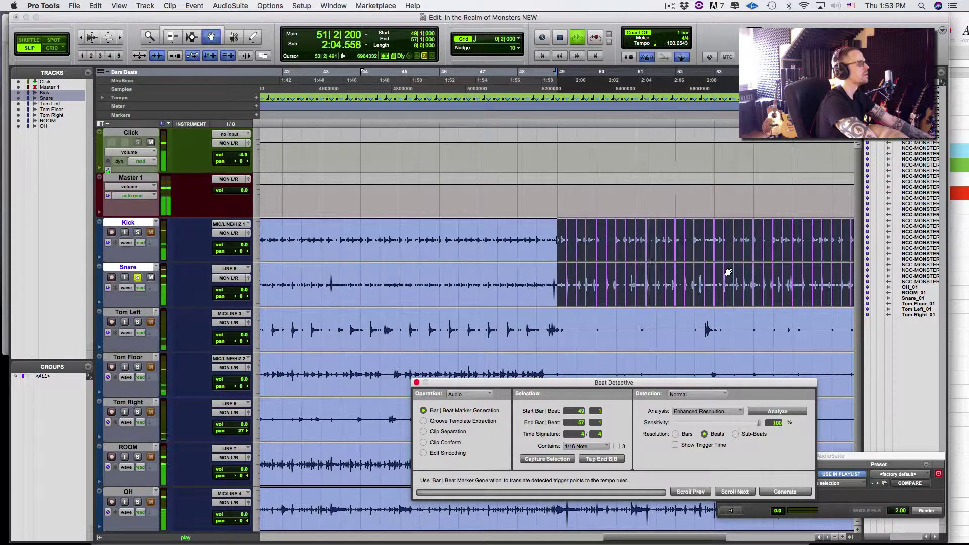
pyautogui.press('super+bracketleft')
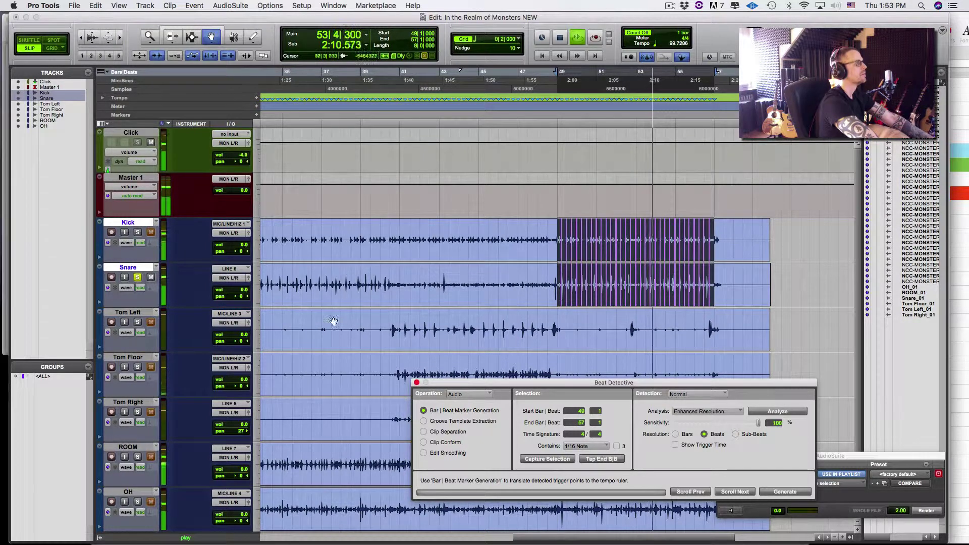
pyautogui.click(138, 277)
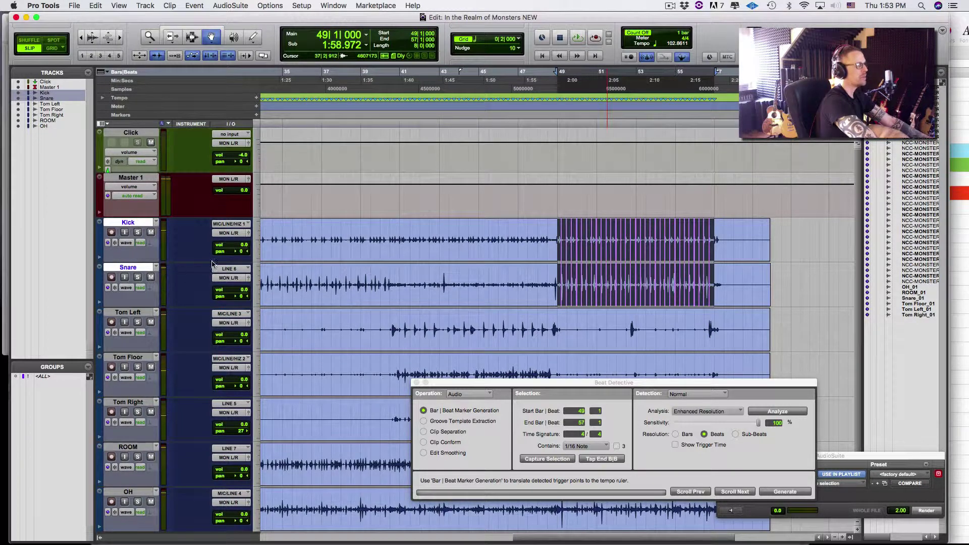
# - Close Beat Detective, inspect the markers around bar 49, then zoom out to the whole session
pyautogui.click(417, 383)
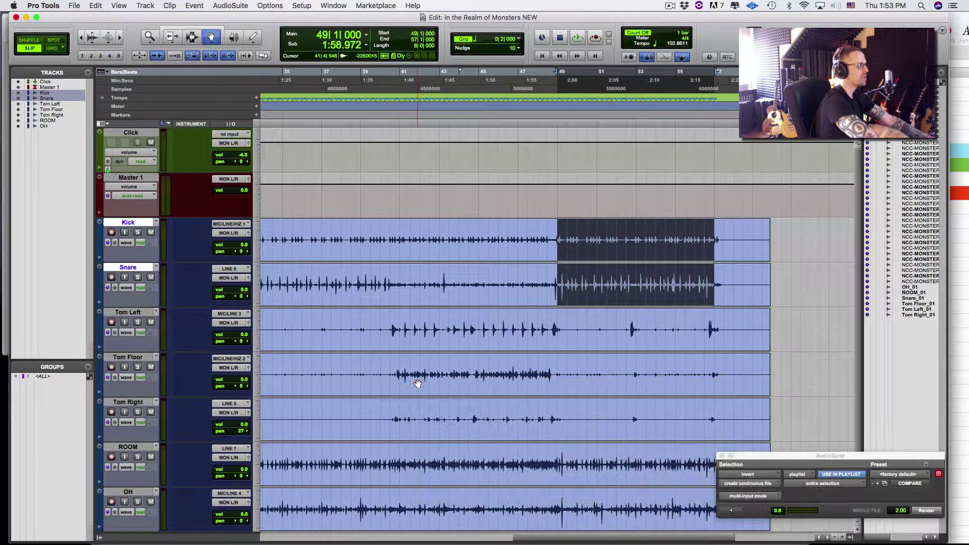
pyautogui.press('super+bracketleft')
pyautogui.press('super+bracketleft')
pyautogui.press('super+bracketright')
pyautogui.press('super+bracketright')
pyautogui.press('super+bracketright')
pyautogui.press('super+bracketright')
pyautogui.press('super+bracketright')
pyautogui.press('super+bracketright')
pyautogui.press('super+bracketright')
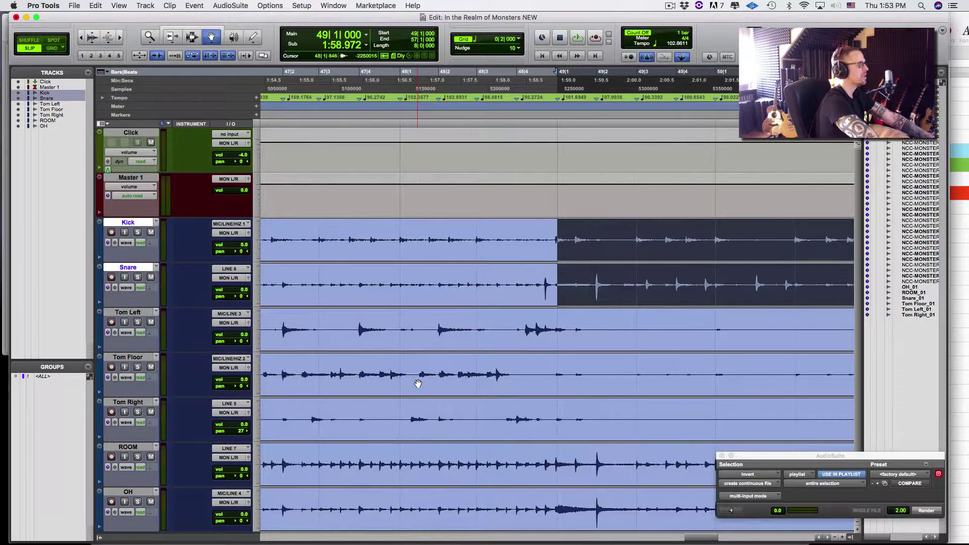
pyautogui.press('super+bracketleft')
pyautogui.press('super+bracketleft')
pyautogui.press('super+bracketleft')
pyautogui.press('super+bracketleft')
pyautogui.press('super+bracketleft')
pyautogui.press('super+bracketleft')
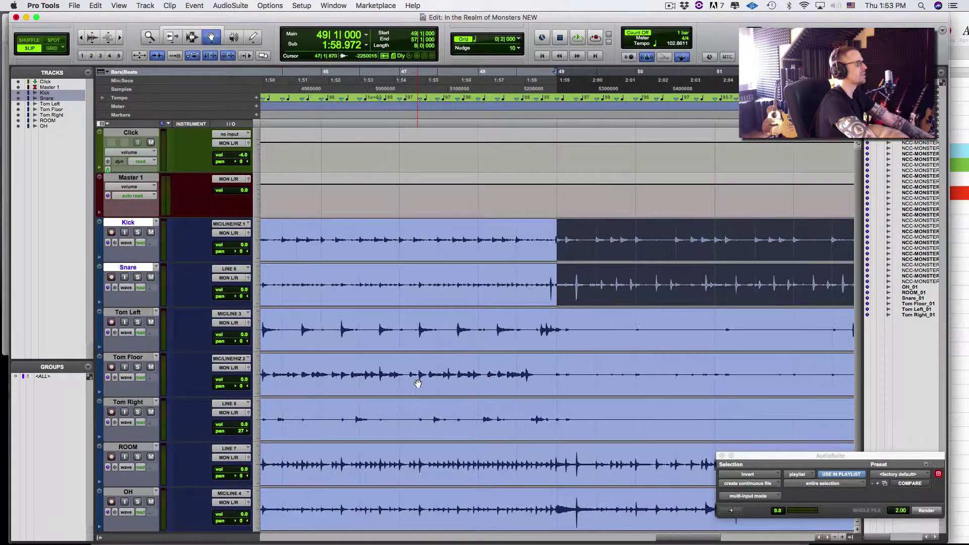
pyautogui.press('super+bracketleft')
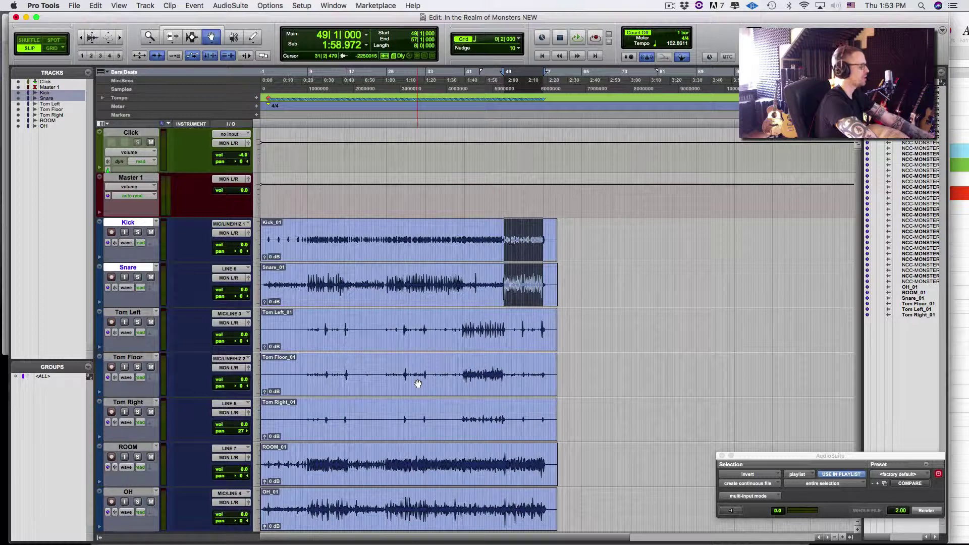